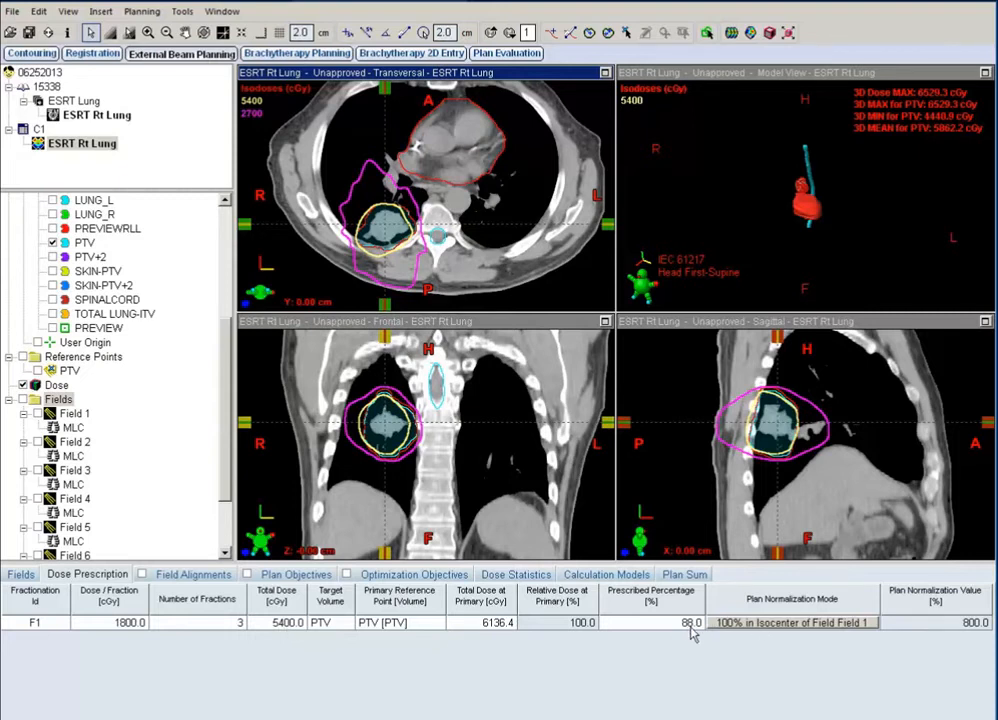
# - Examine the PTV's 5400 and 2700 cGy isodose coverage slice by slice in an enlarged transversal view, then restore the four-view layout
pyautogui.click(604, 73)
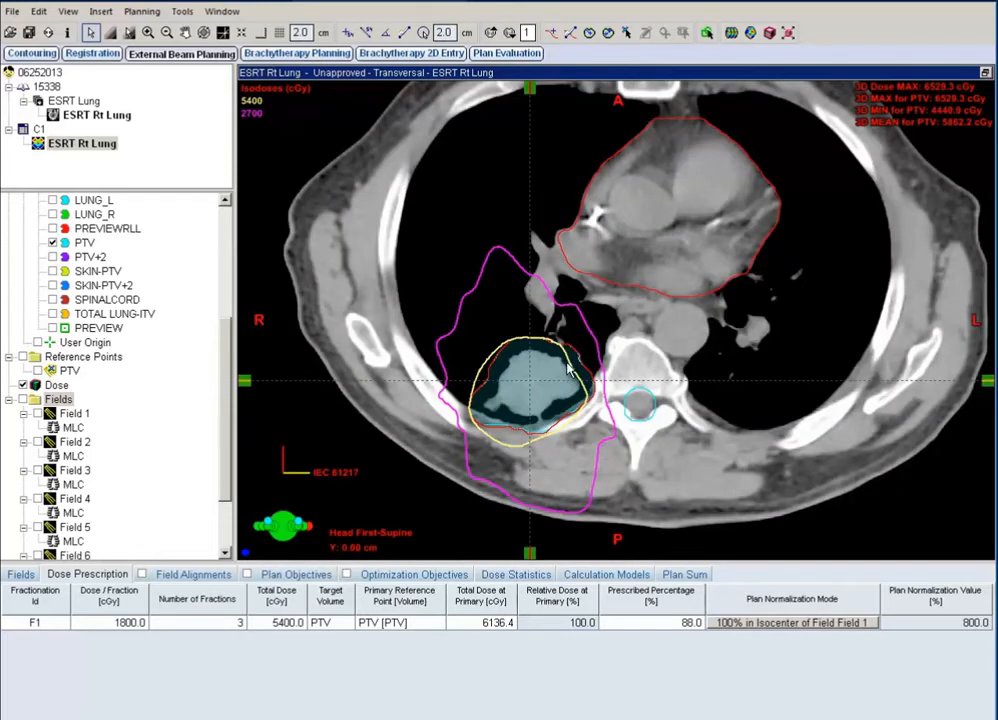
pyautogui.scroll(4, 598, 398)
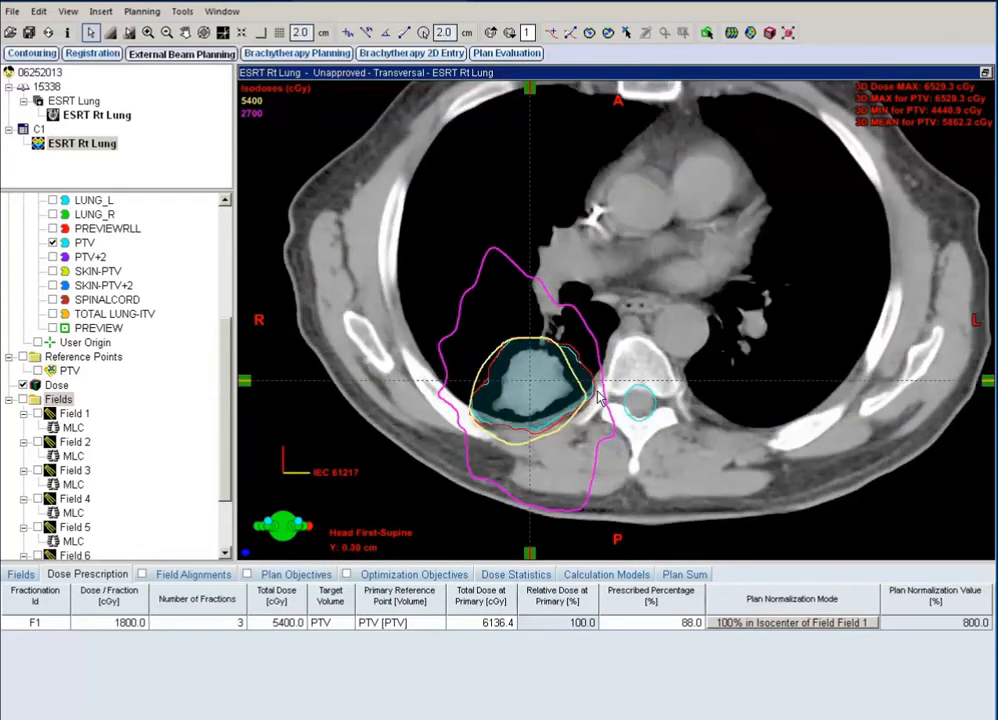
pyautogui.scroll(3, 575, 408)
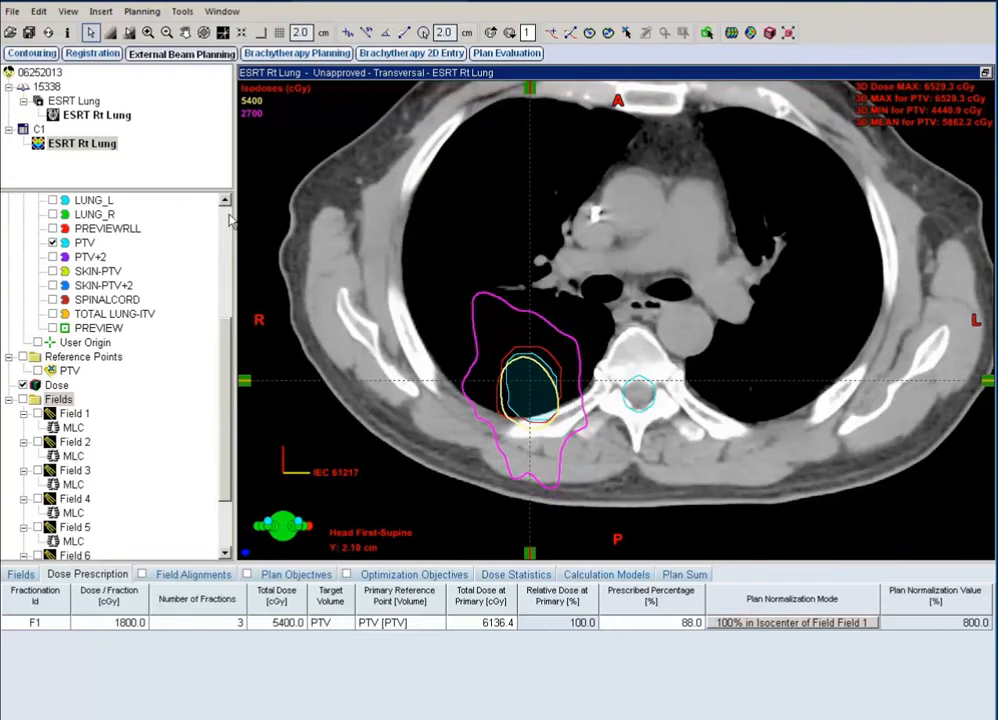
pyautogui.scroll(5, 207, 223)
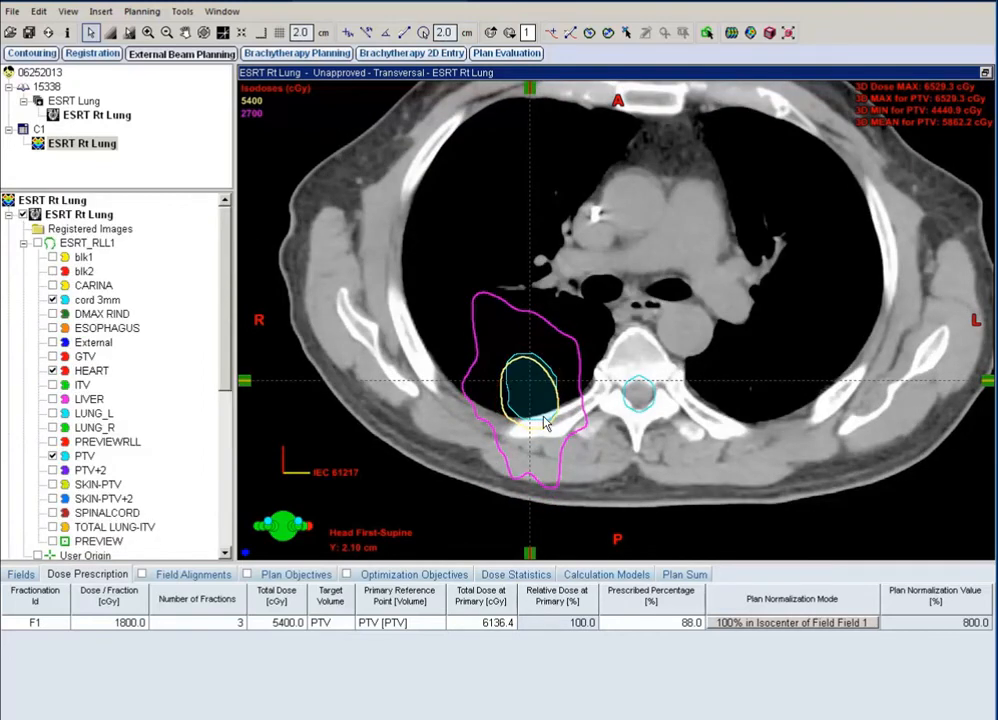
pyautogui.scroll(3, 425, 330)
pyautogui.scroll(4, 547, 424)
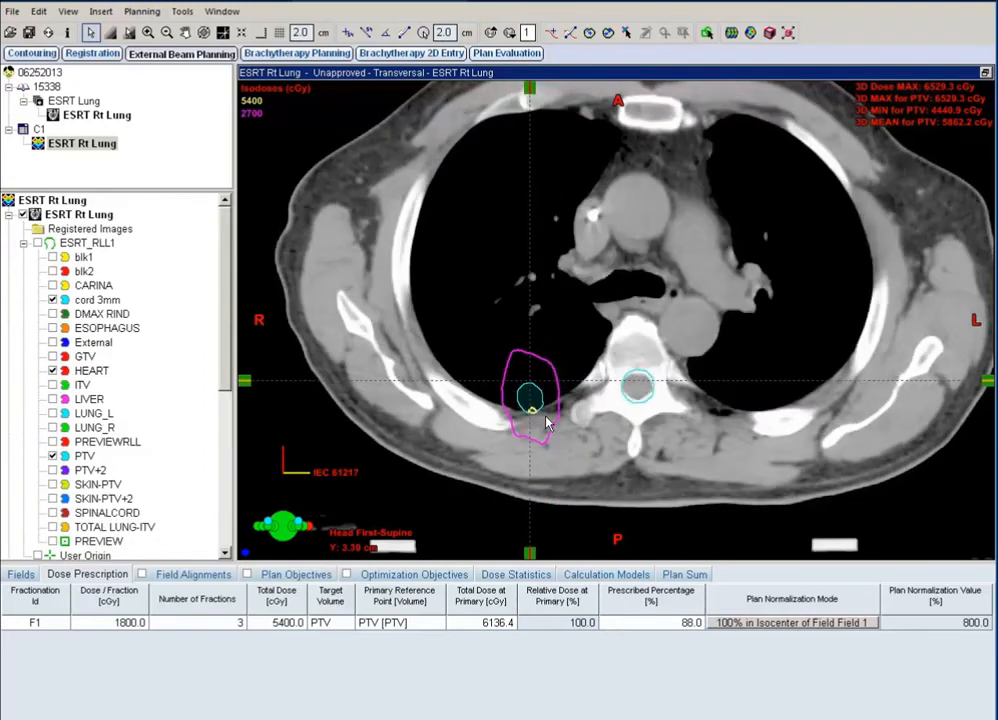
pyautogui.scroll(-5, 547, 424)
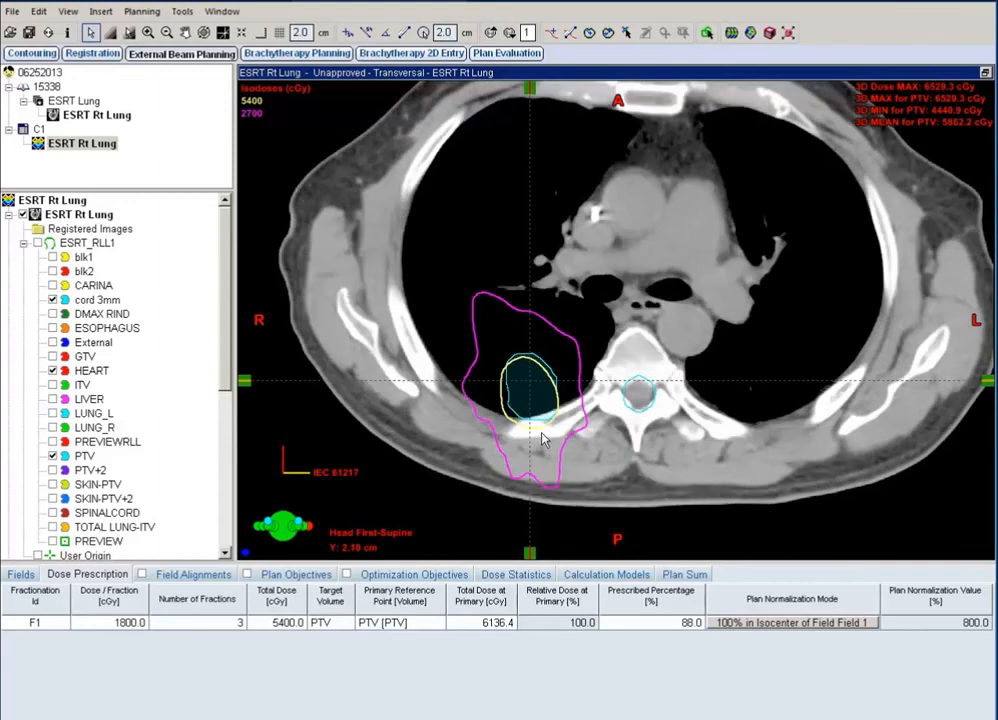
pyautogui.scroll(-4, 541, 440)
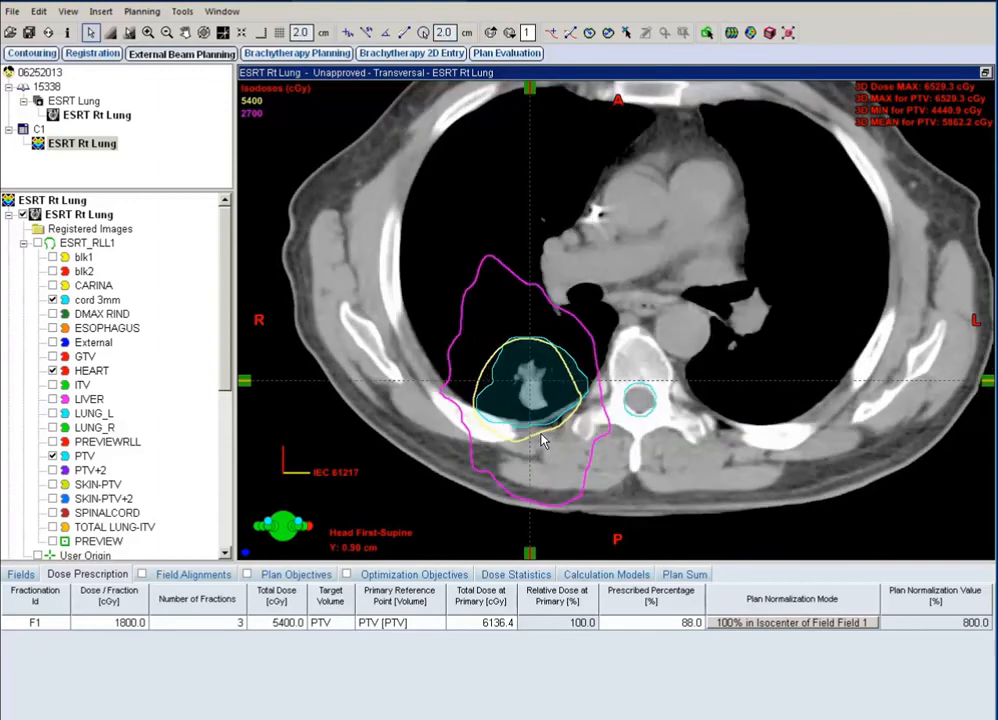
pyautogui.scroll(-4, 541, 449)
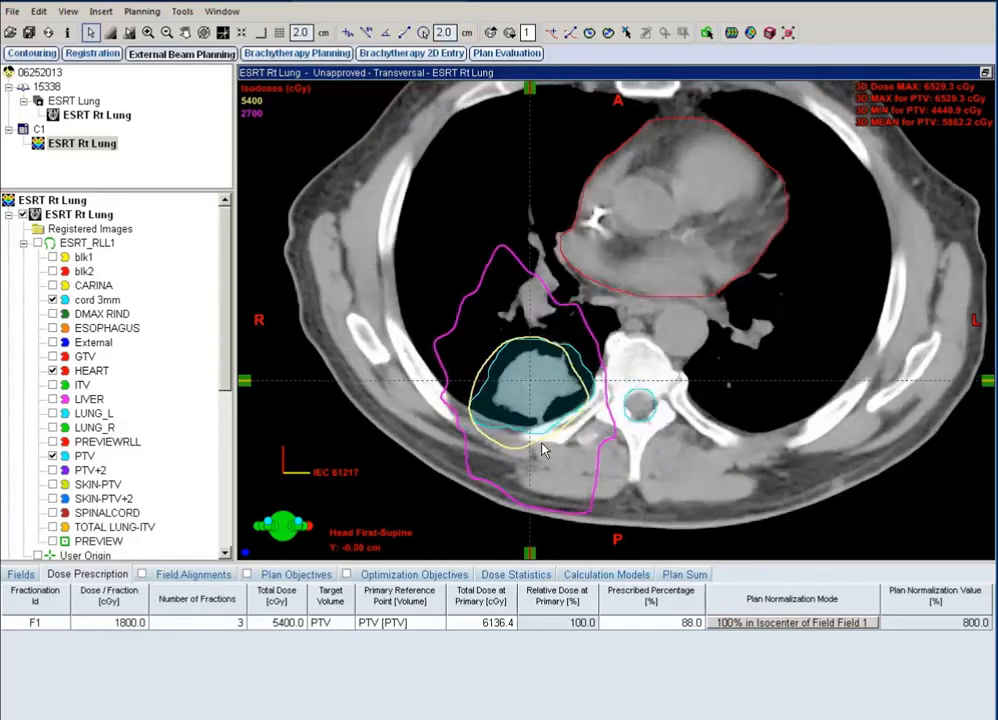
pyautogui.scroll(-4, 541, 449)
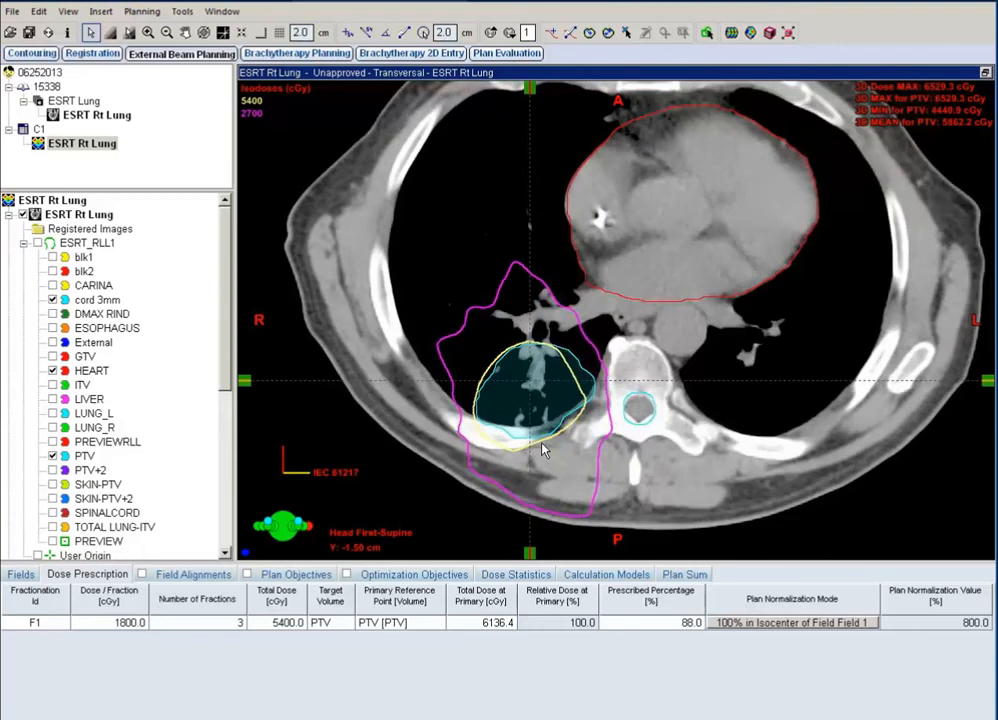
pyautogui.scroll(-4, 541, 449)
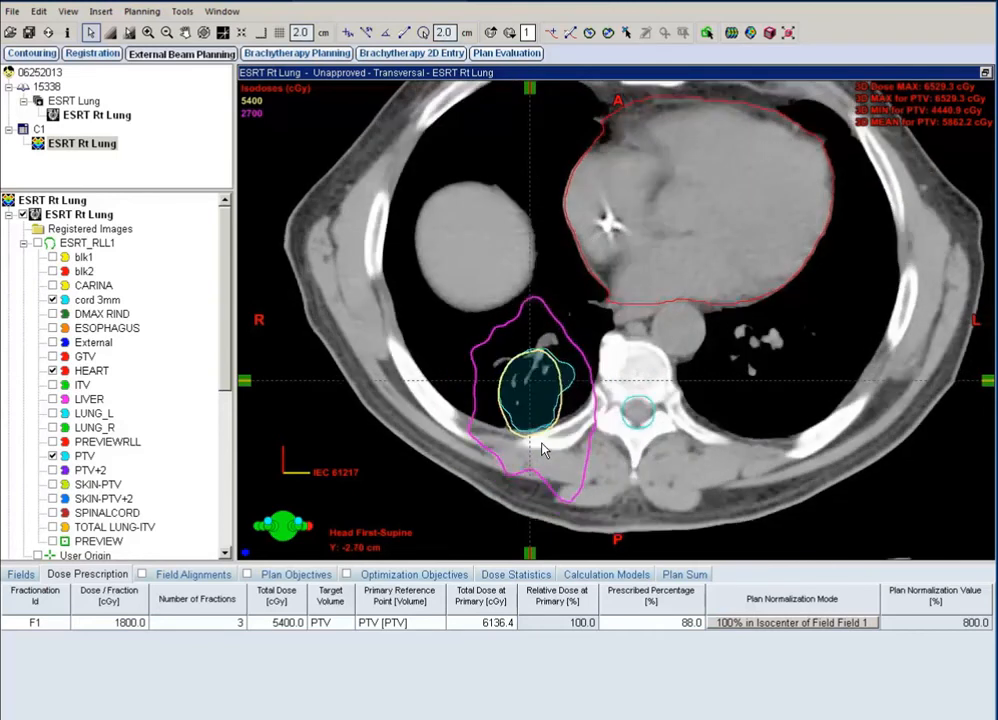
pyautogui.scroll(3, 541, 449)
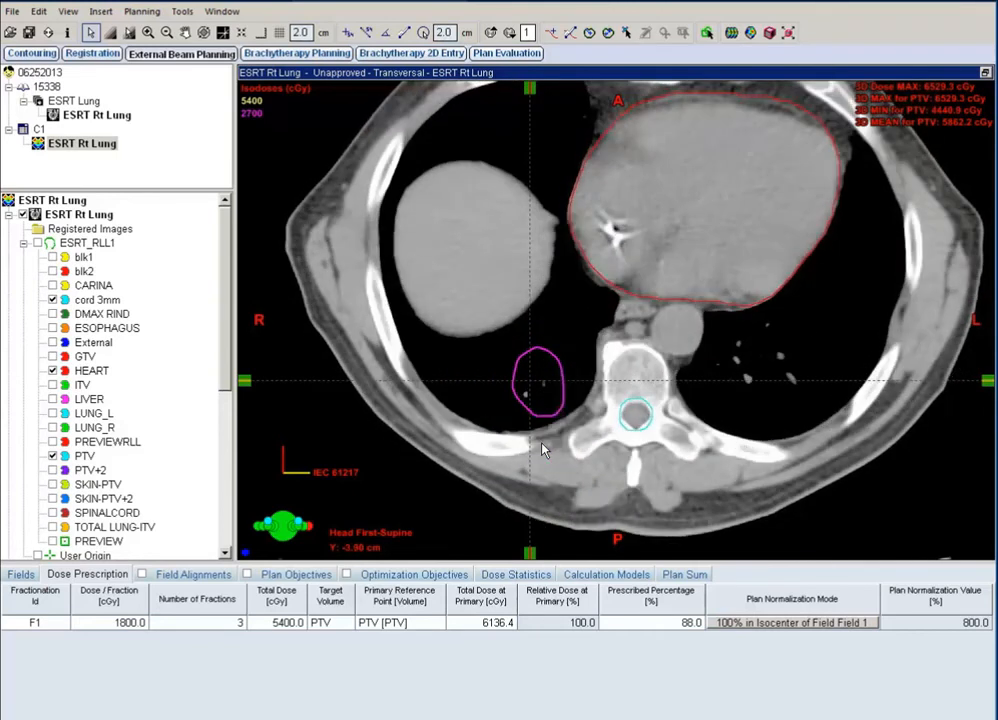
pyautogui.click(985, 75)
# - Read the PTV coverage near 5400 cGy on the dose volume histogram curve, then return to the model view
pyautogui.rightClick(801, 106)
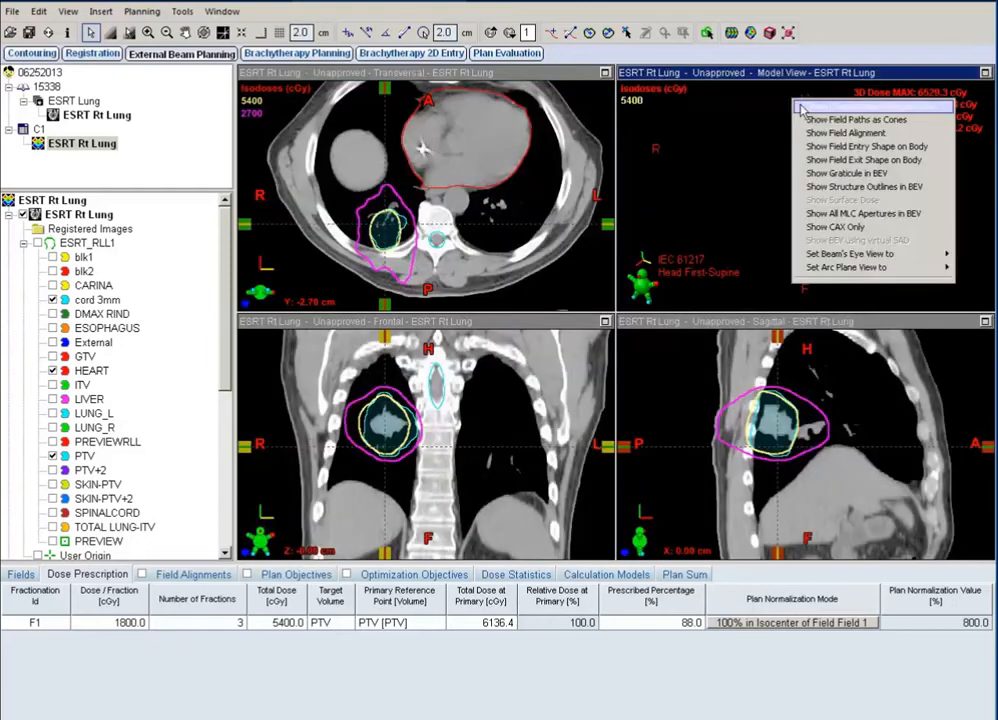
pyautogui.click(805, 107)
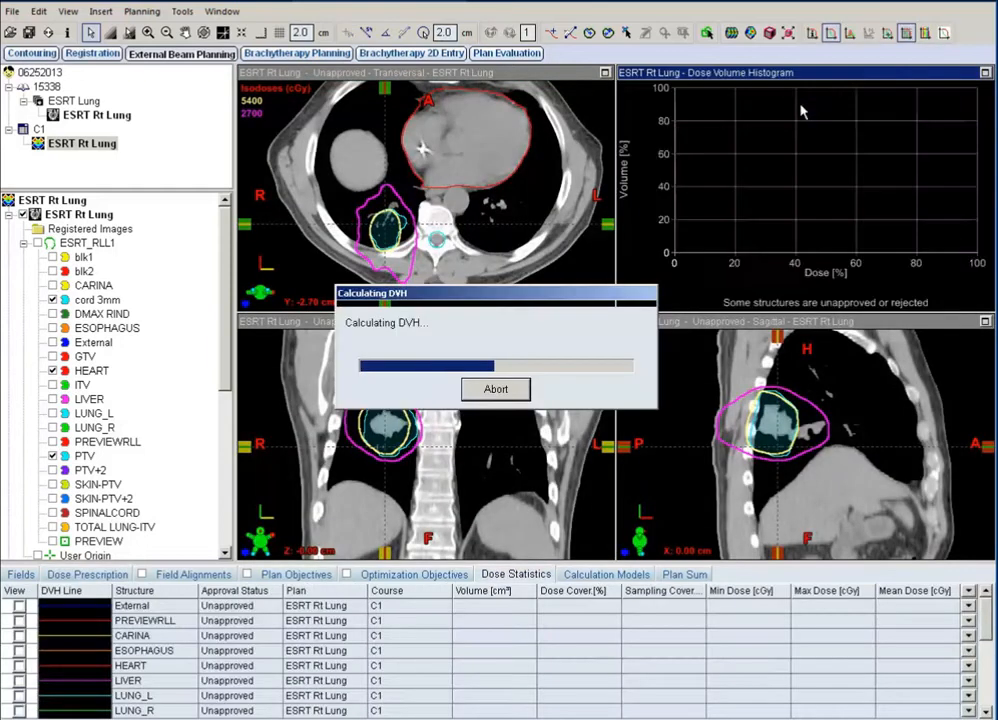
pyautogui.click(887, 34)
pyautogui.moveTo(906, 111); pyautogui.dragTo(927, 121)
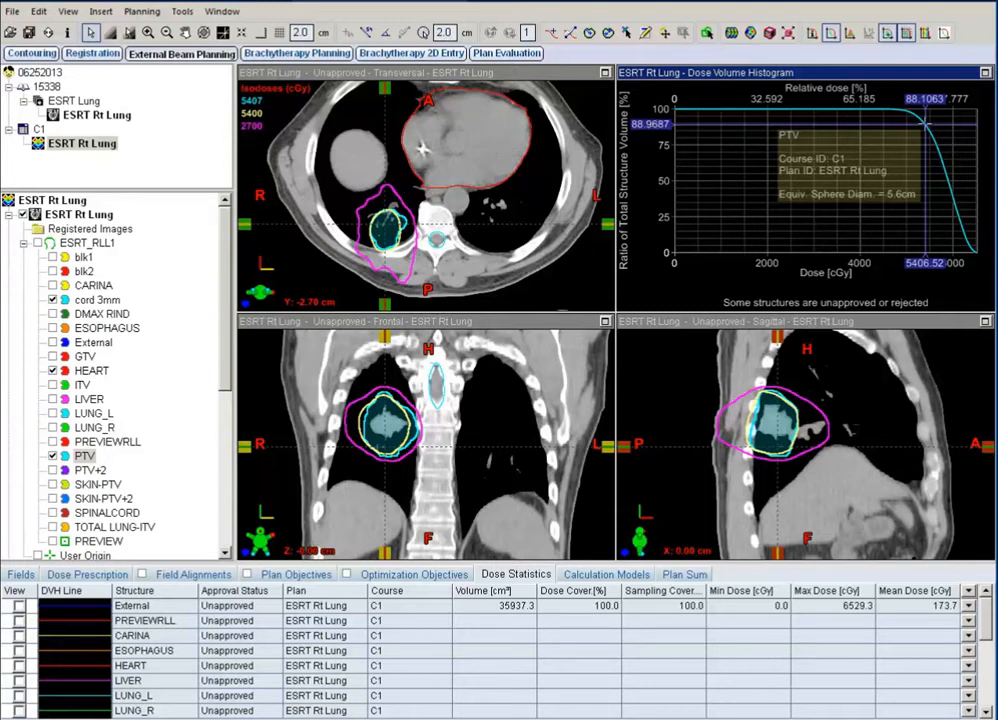
pyautogui.moveTo(926, 123); pyautogui.dragTo(928, 124)
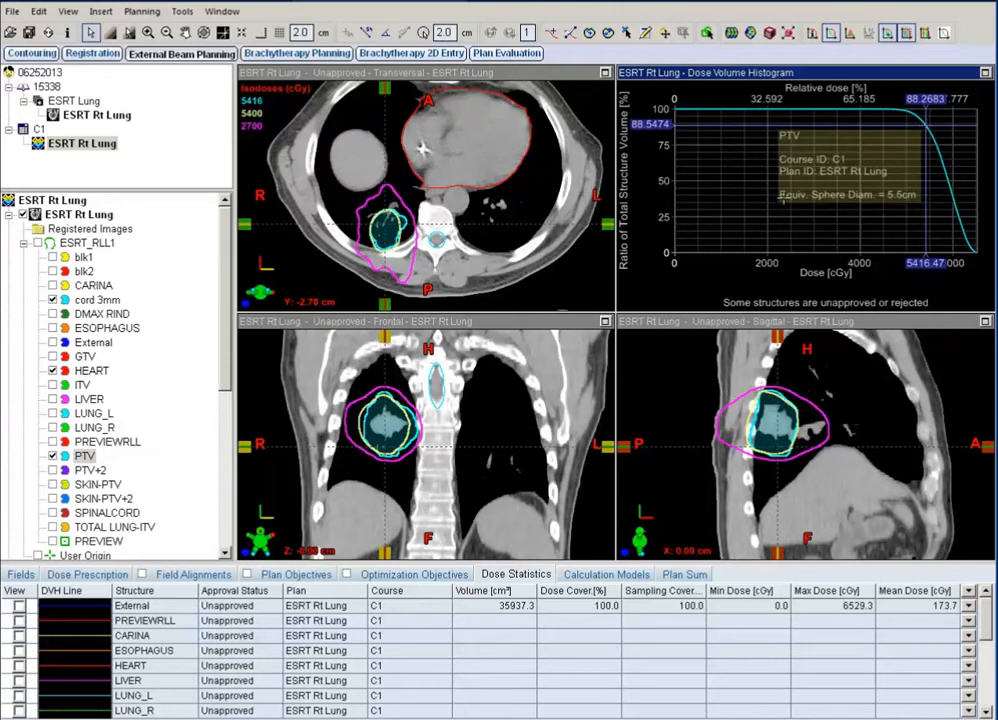
pyautogui.rightClick(791, 195)
# - Set the prescribed percentage in the plan's dose prescription to 86%
pyautogui.click(20, 574)
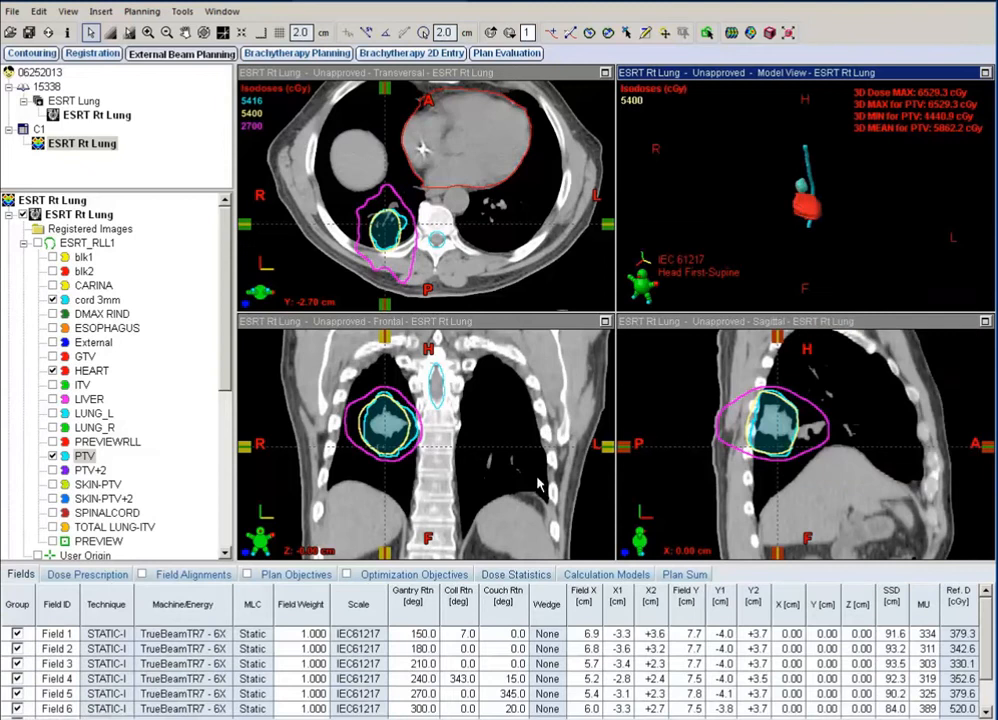
pyautogui.click(110, 575)
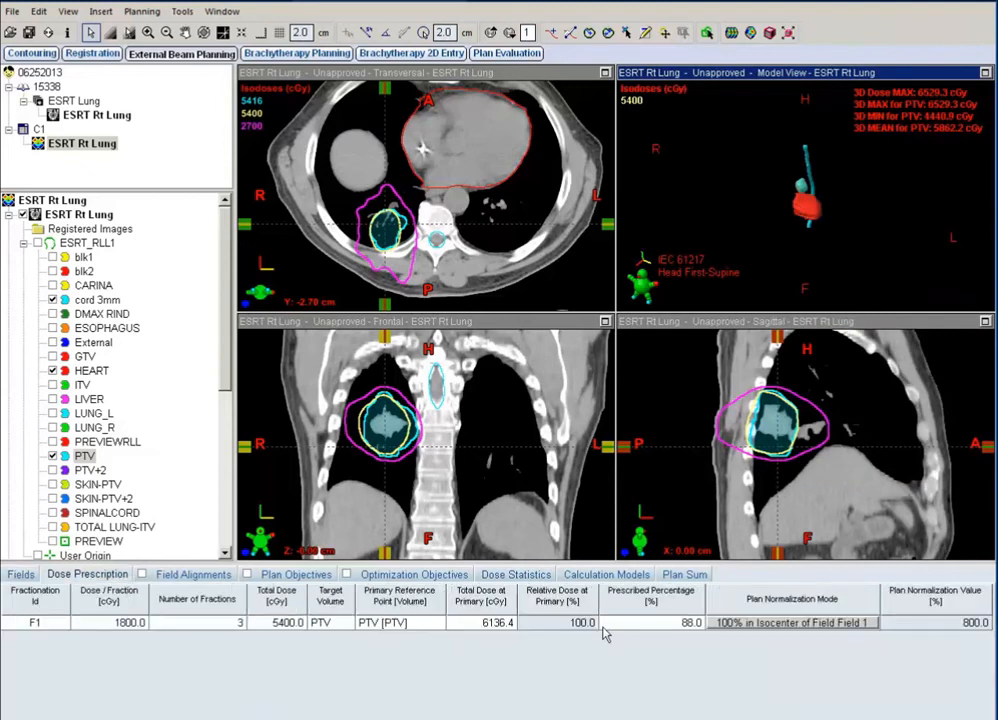
pyautogui.click(697, 627)
pyautogui.press('BackSpace')
pyautogui.press('BackSpace')
pyautogui.press('BackSpace')
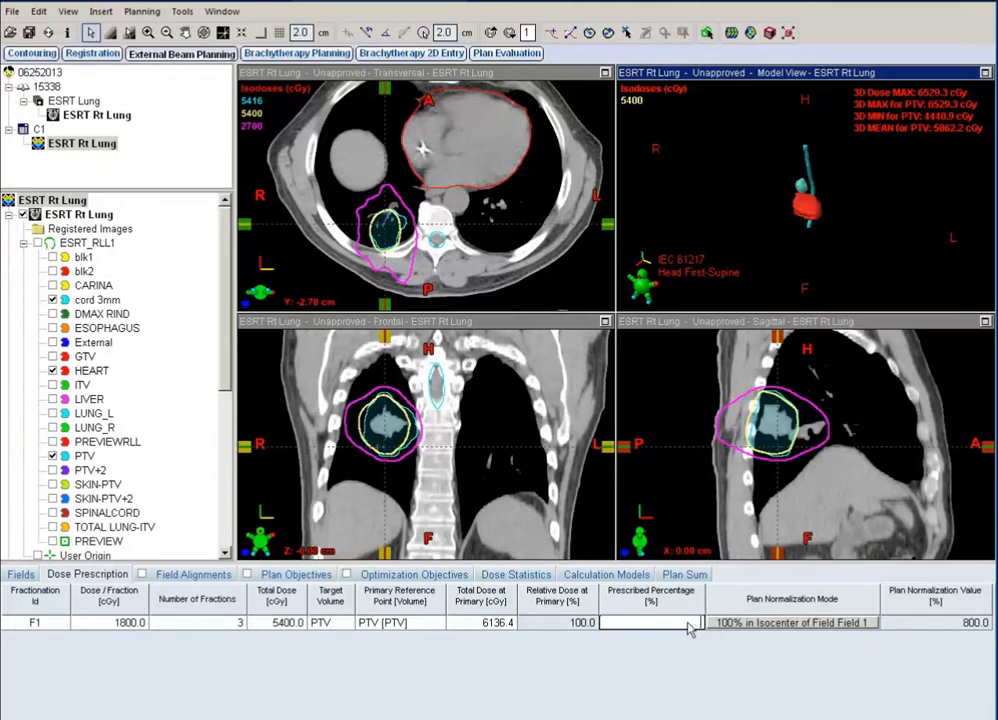
pyautogui.write('86')
pyautogui.click(557, 622)
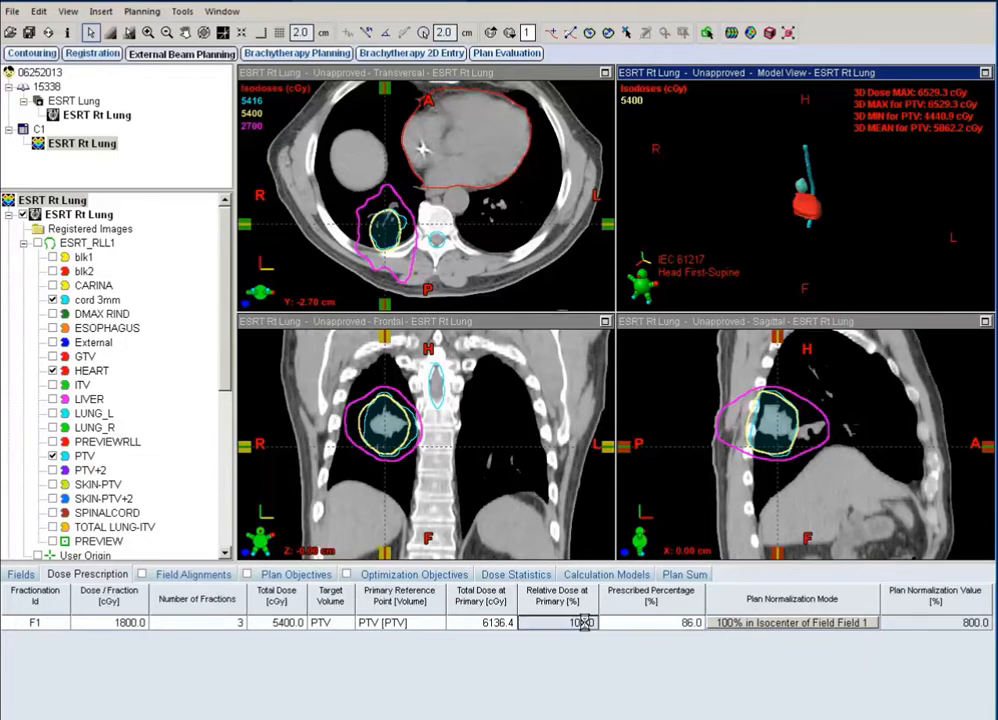
# - Set the plan's yellow isodose level to 5400 cGy and the magenta level to 2700 cGy
pyautogui.scroll(-7, 180, 290)
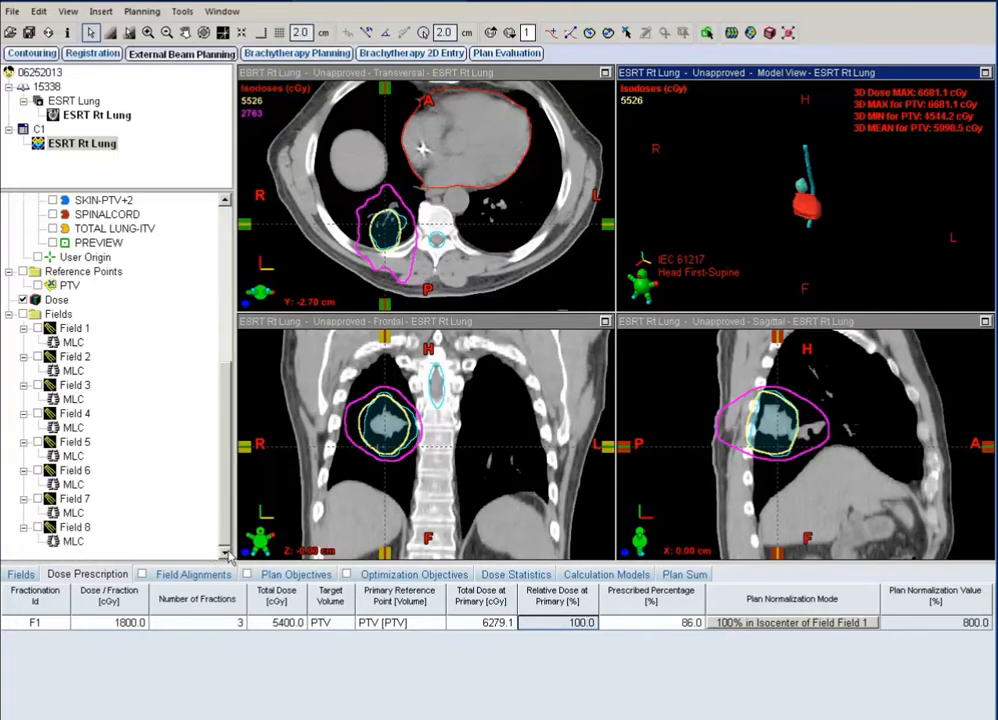
pyautogui.click(56, 301)
pyautogui.rightClick(58, 310)
pyautogui.click(100, 397)
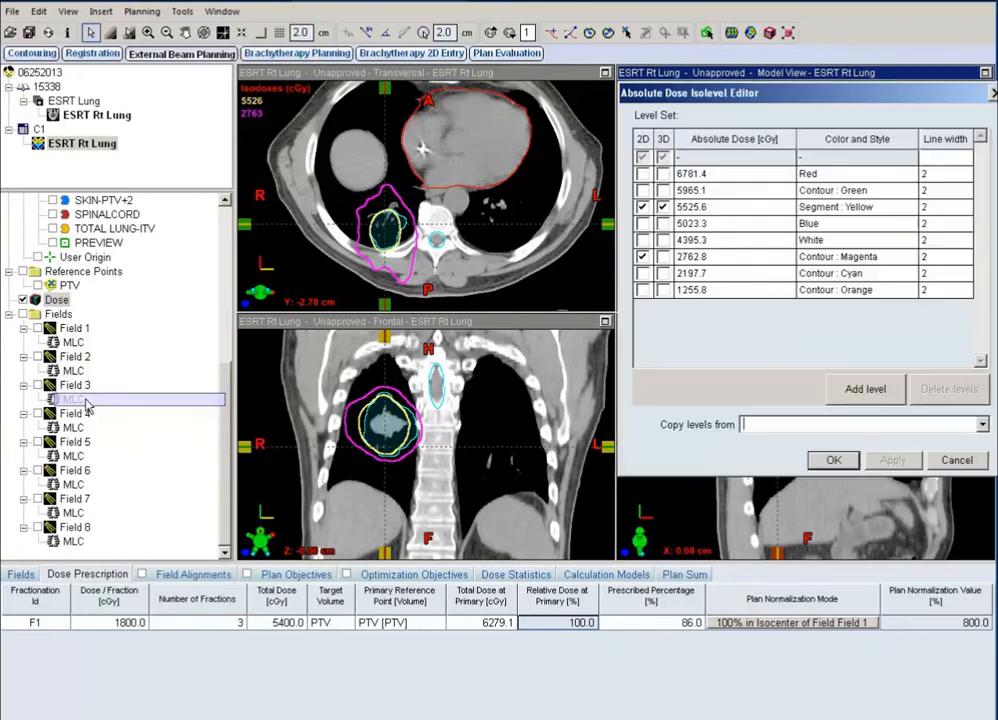
pyautogui.doubleClick(709, 207)
pyautogui.write('5')
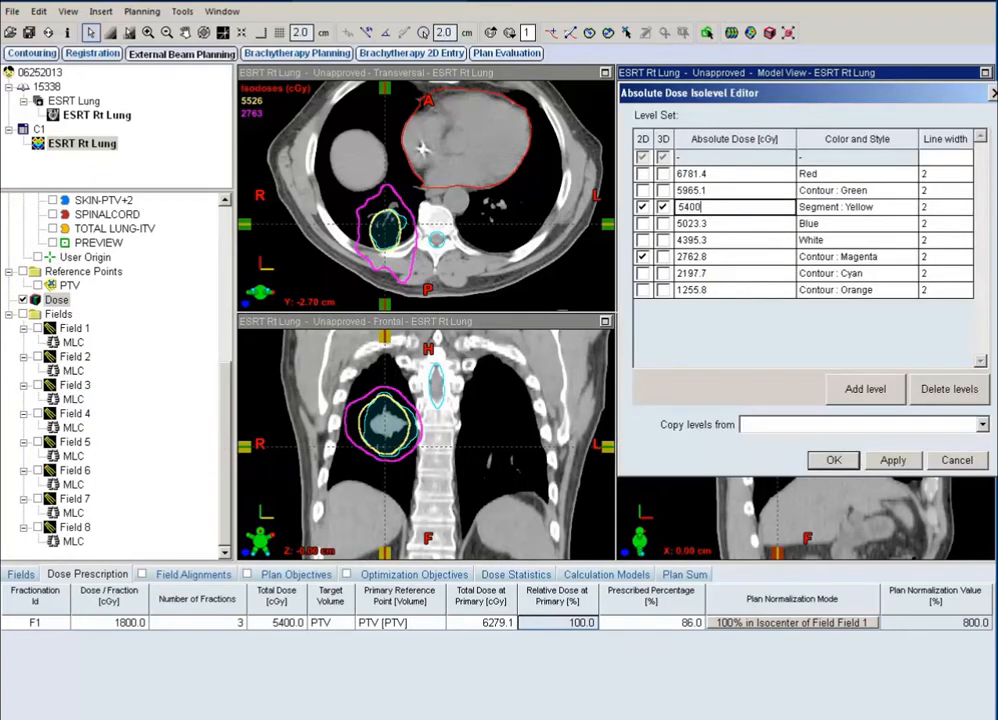
pyautogui.write('400')
pyautogui.click(702, 258)
pyautogui.write('270')
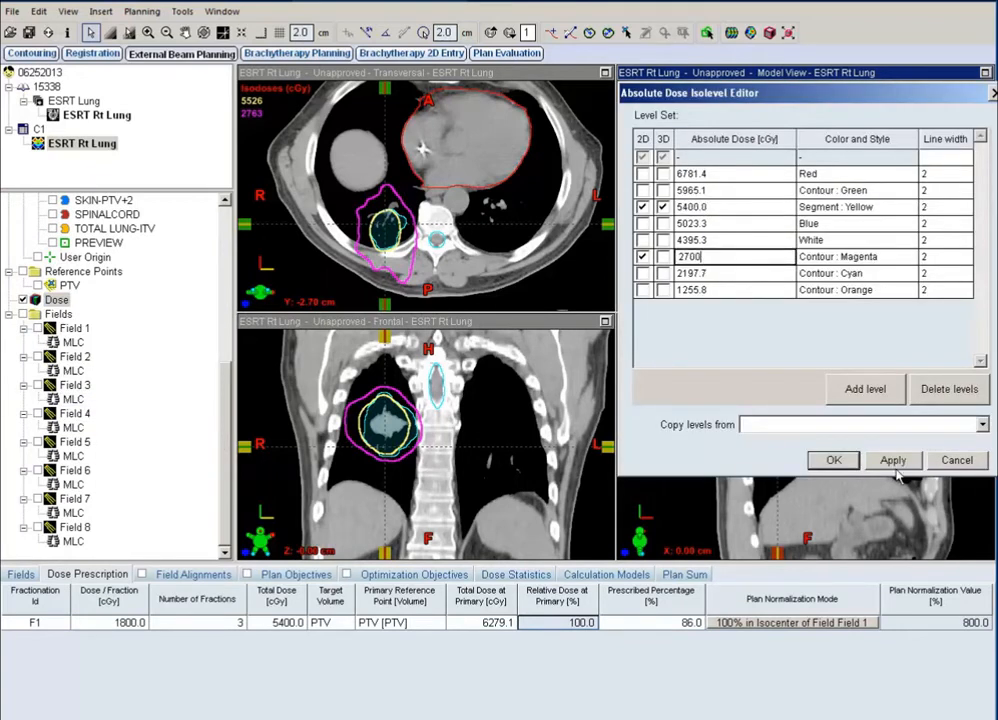
pyautogui.write('0')
pyautogui.click(891, 461)
pyautogui.click(838, 461)
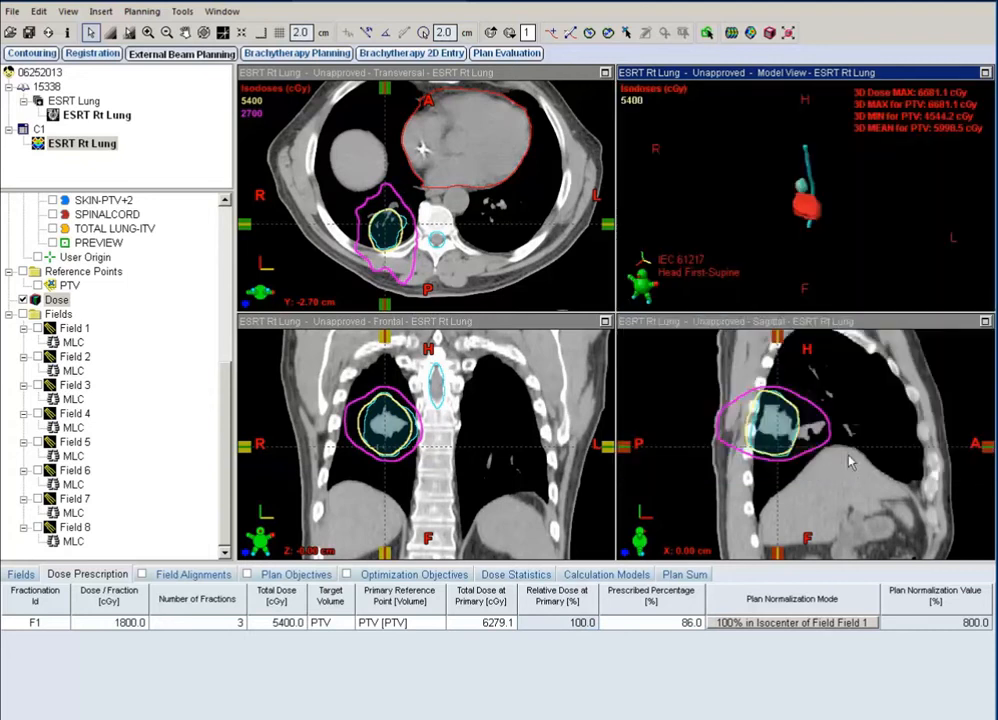
# - Recheck the PTV coverage near 5400 cGy on the dose volume histogram with the updated prescription, and return to the model view
pyautogui.rightClick(705, 148)
pyautogui.click(707, 155)
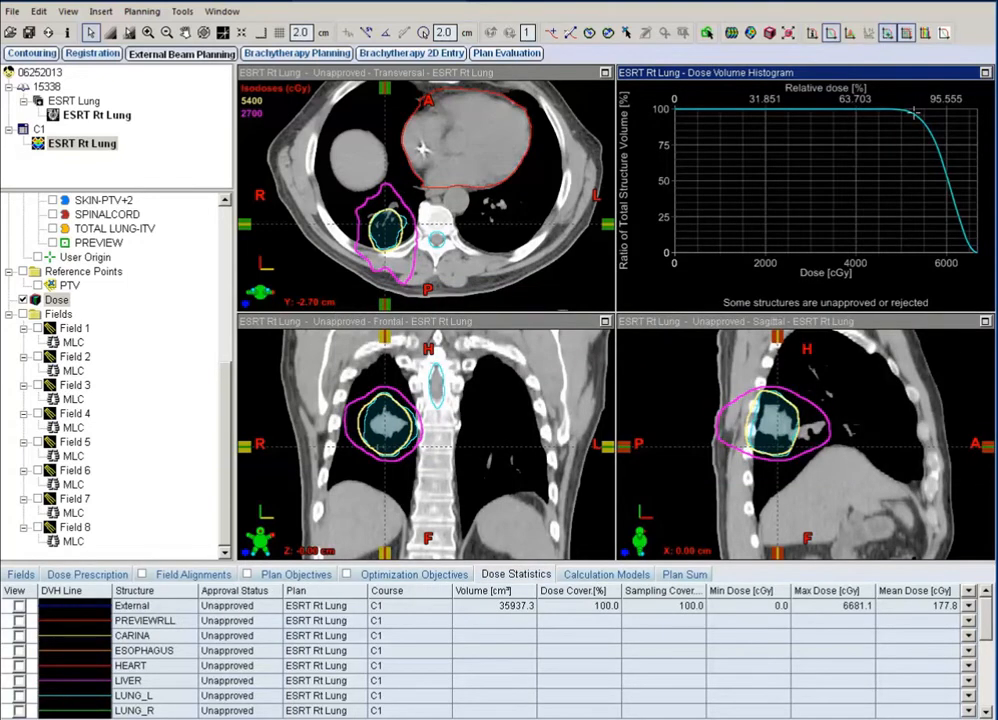
pyautogui.click(918, 116)
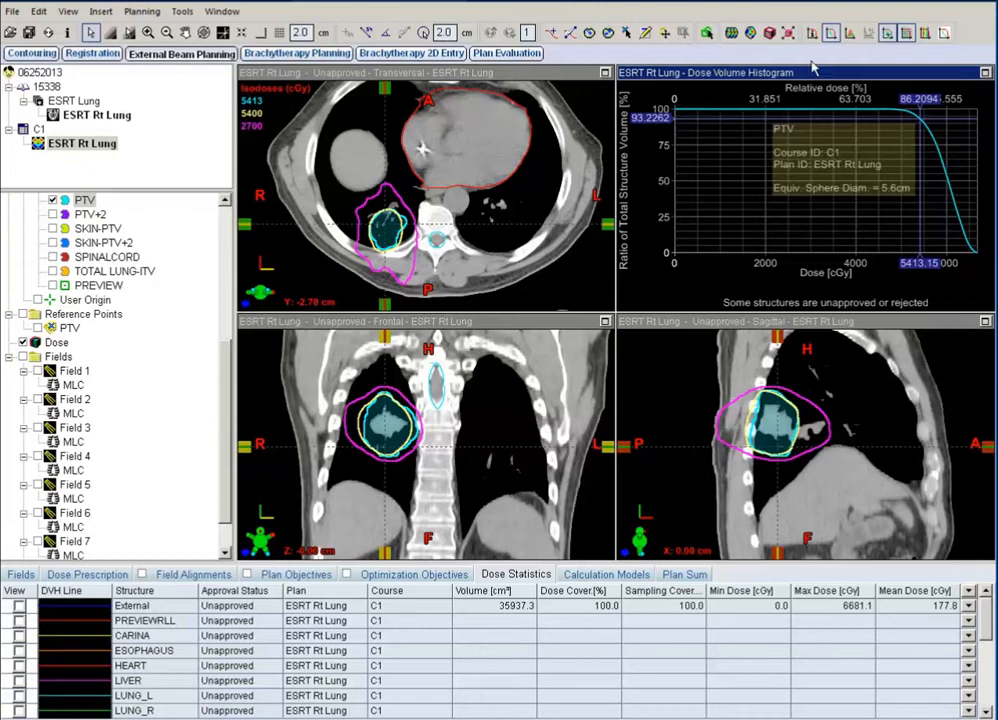
pyautogui.click(888, 34)
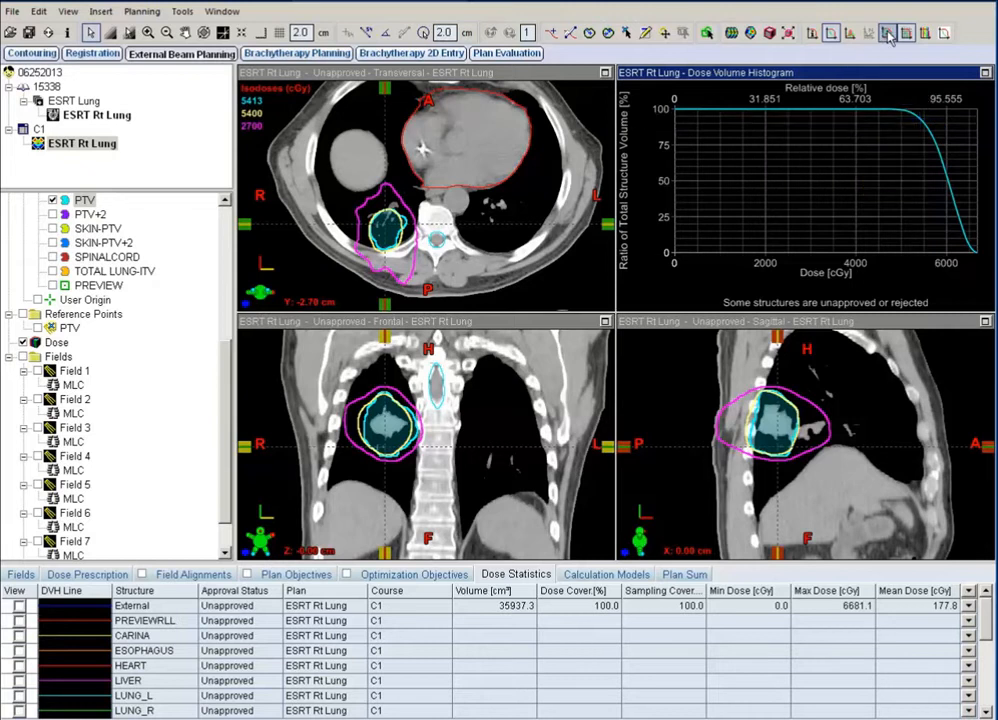
pyautogui.rightClick(790, 120)
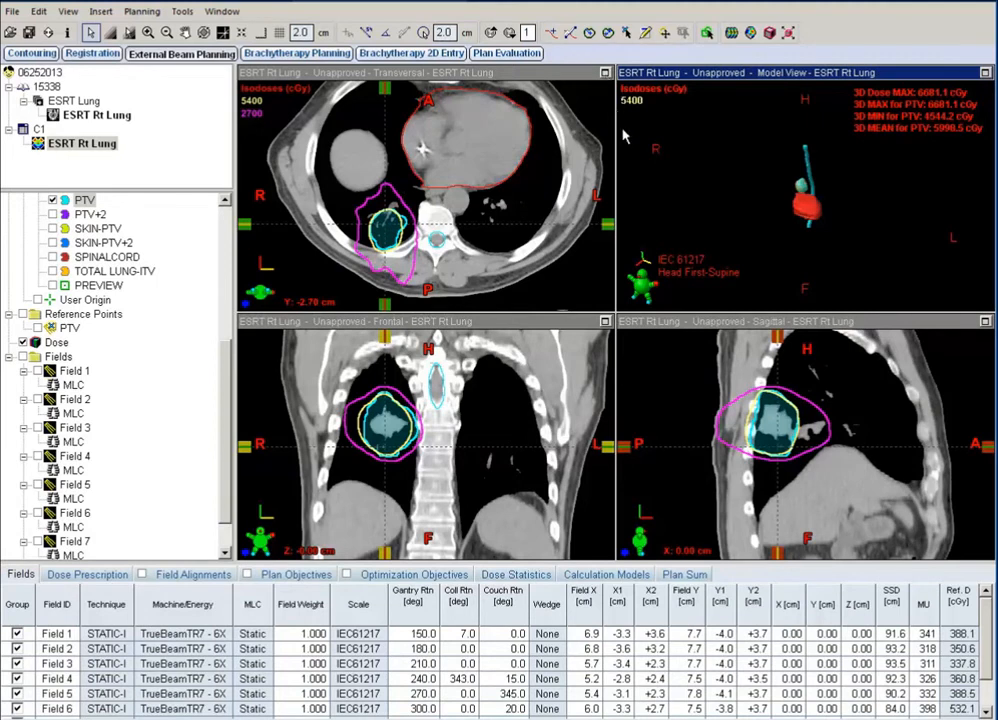
# - Lock the weights of all eight fields in the Field Weights dialog and enable interactive apply
pyautogui.moveTo(522, 257); pyautogui.dragTo(640, 320)
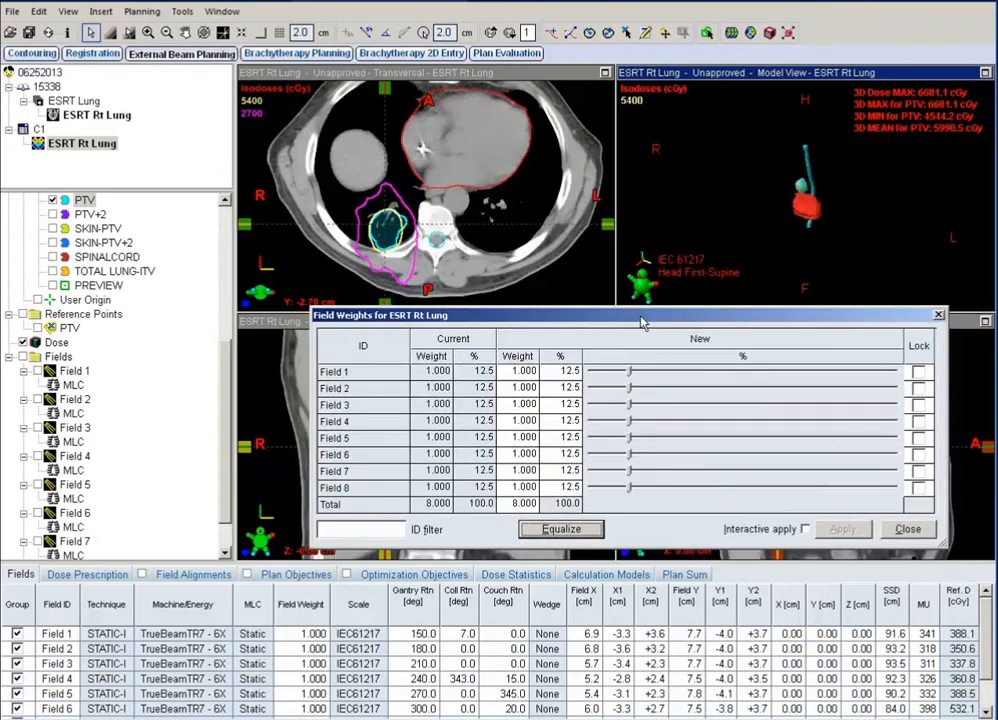
pyautogui.click(918, 371)
pyautogui.click(918, 388)
pyautogui.click(918, 404)
pyautogui.click(918, 421)
pyautogui.click(918, 437)
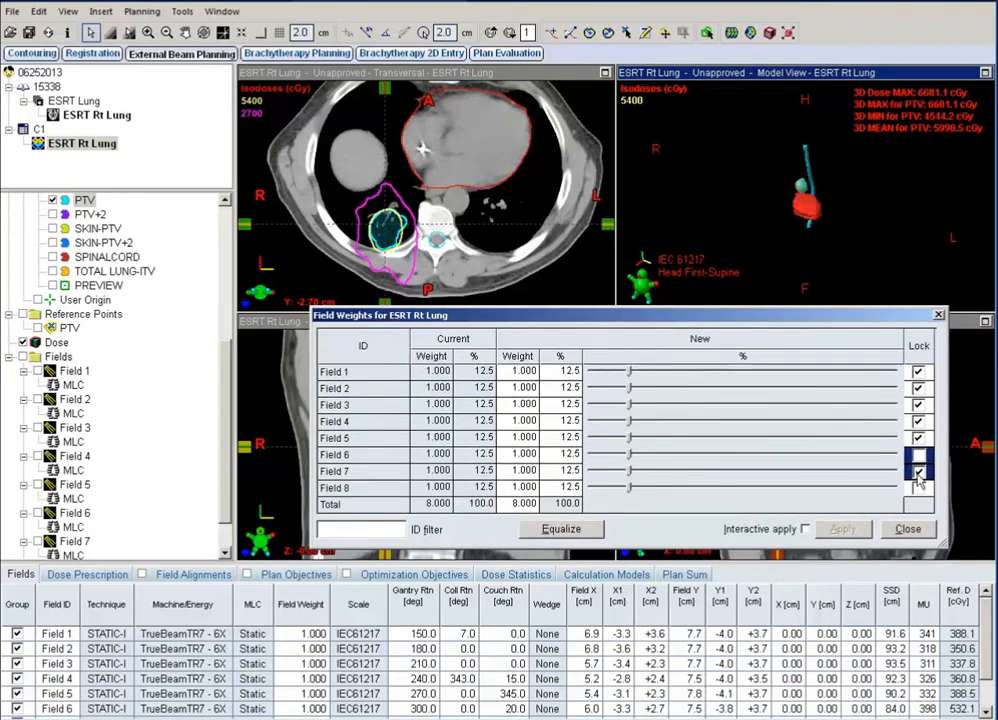
pyautogui.click(918, 487)
pyautogui.click(918, 470)
pyautogui.click(918, 454)
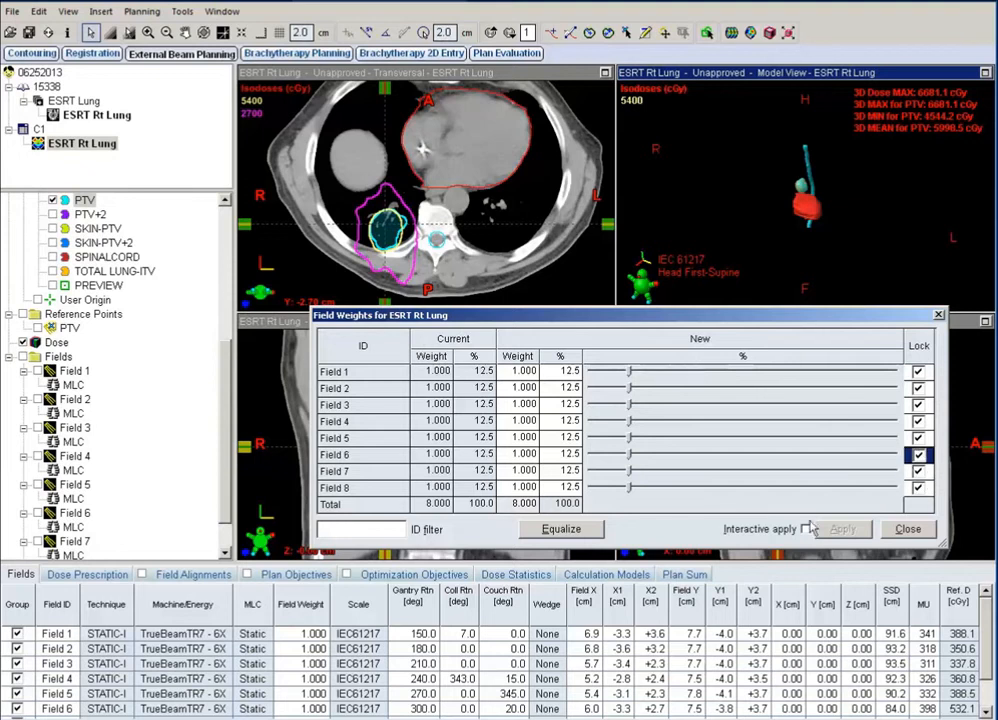
pyautogui.click(805, 529)
# - Display all treatment fields in the views and unlock the weights of Fields 1, 2, 7 and 8
pyautogui.click(23, 357)
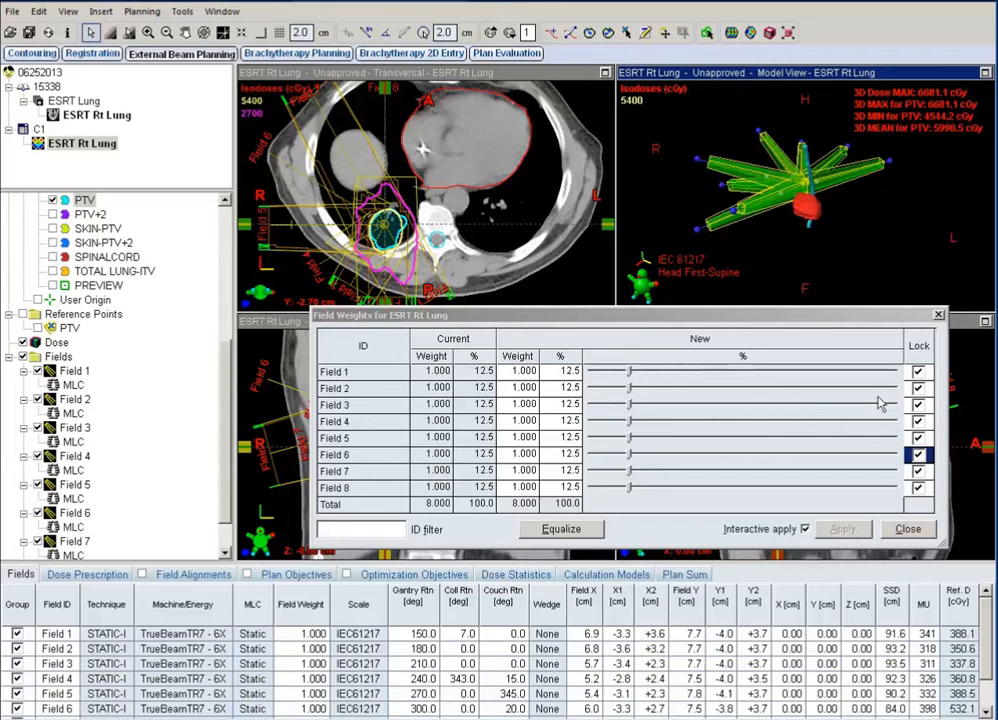
pyautogui.click(918, 389)
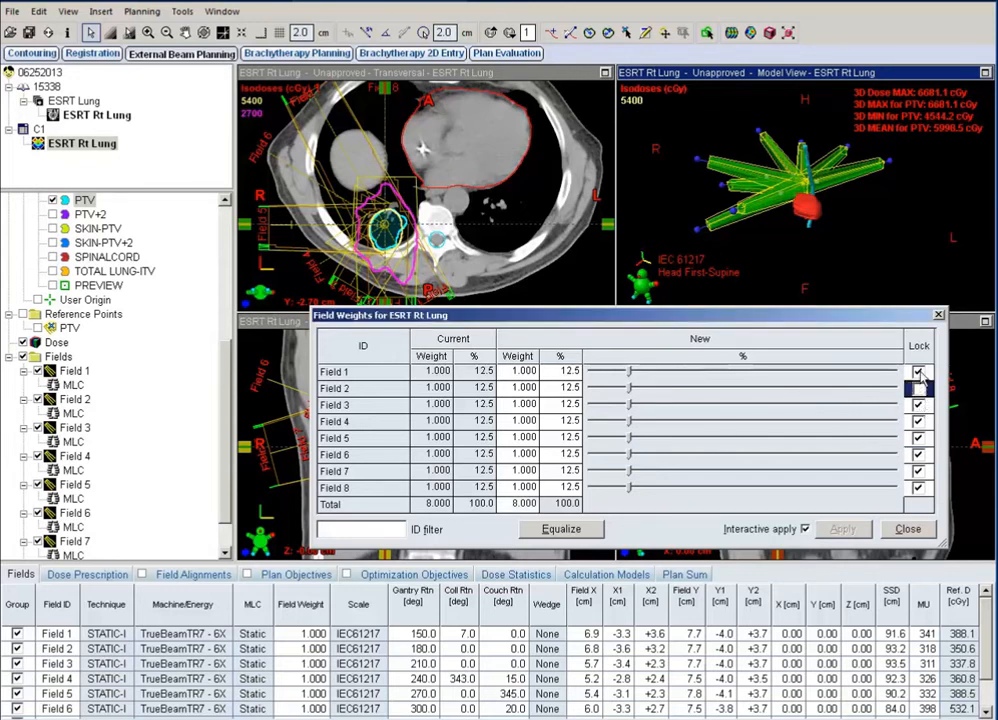
pyautogui.click(918, 373)
pyautogui.click(918, 487)
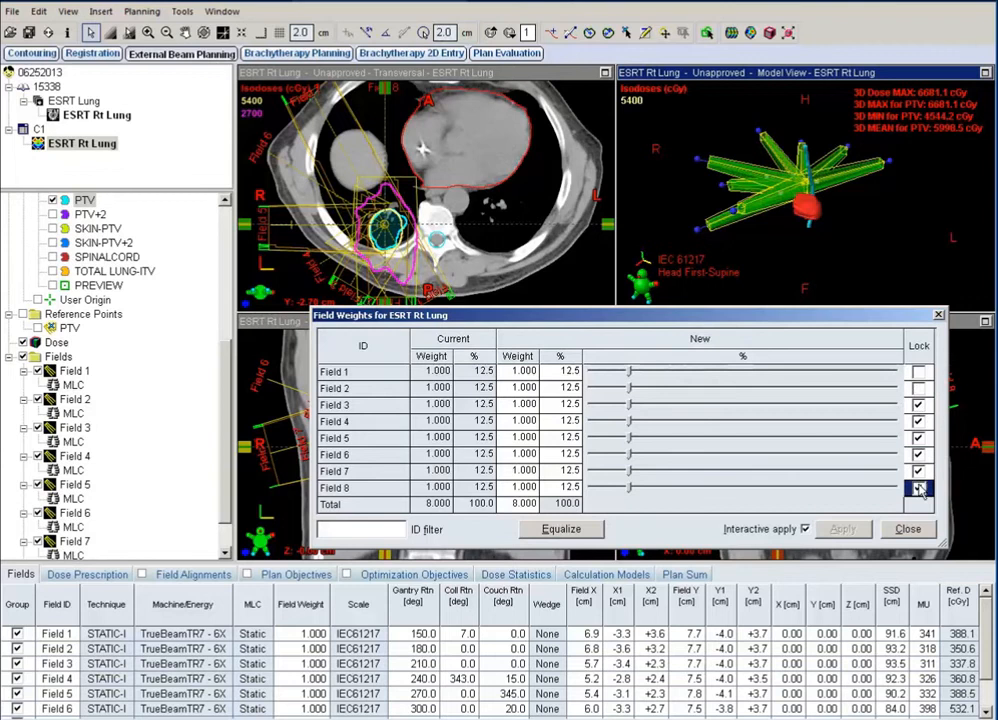
pyautogui.click(918, 471)
# - Set the new weight percentages of Fields 7, 6, 5, 4 and 3 to 16 each, in that order
pyautogui.click(571, 472)
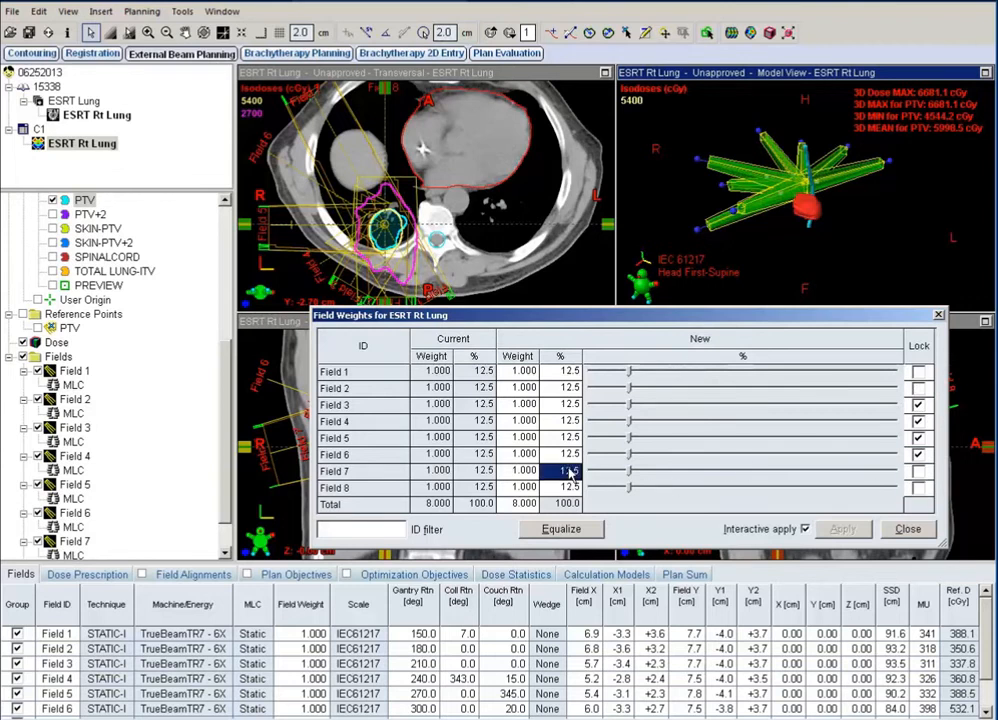
pyautogui.write('16')
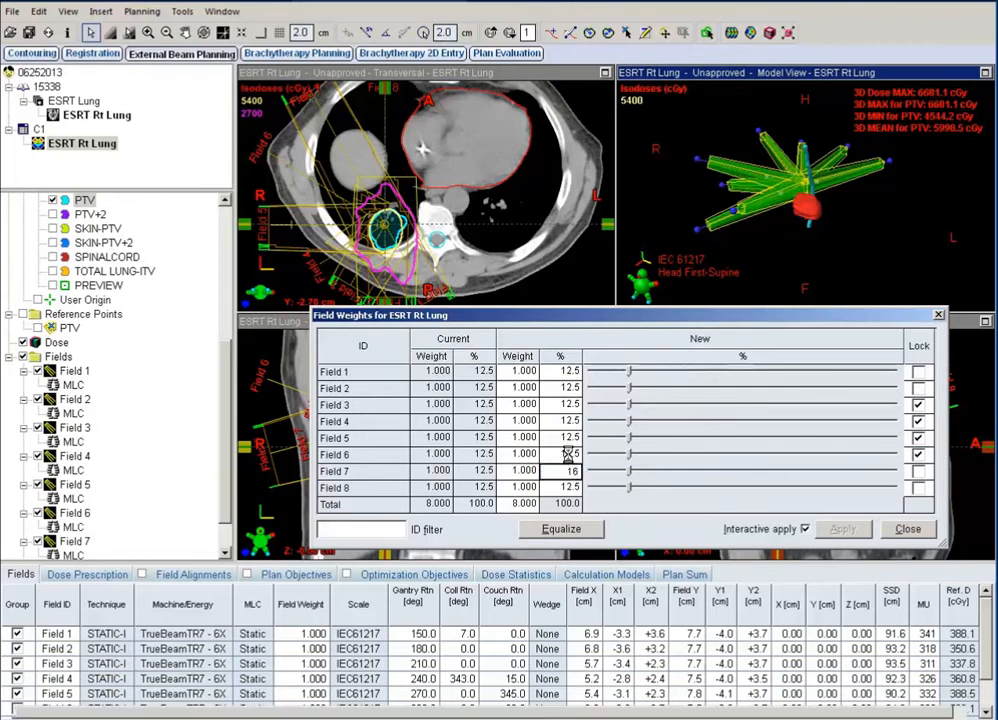
pyautogui.click(568, 455)
pyautogui.write('16')
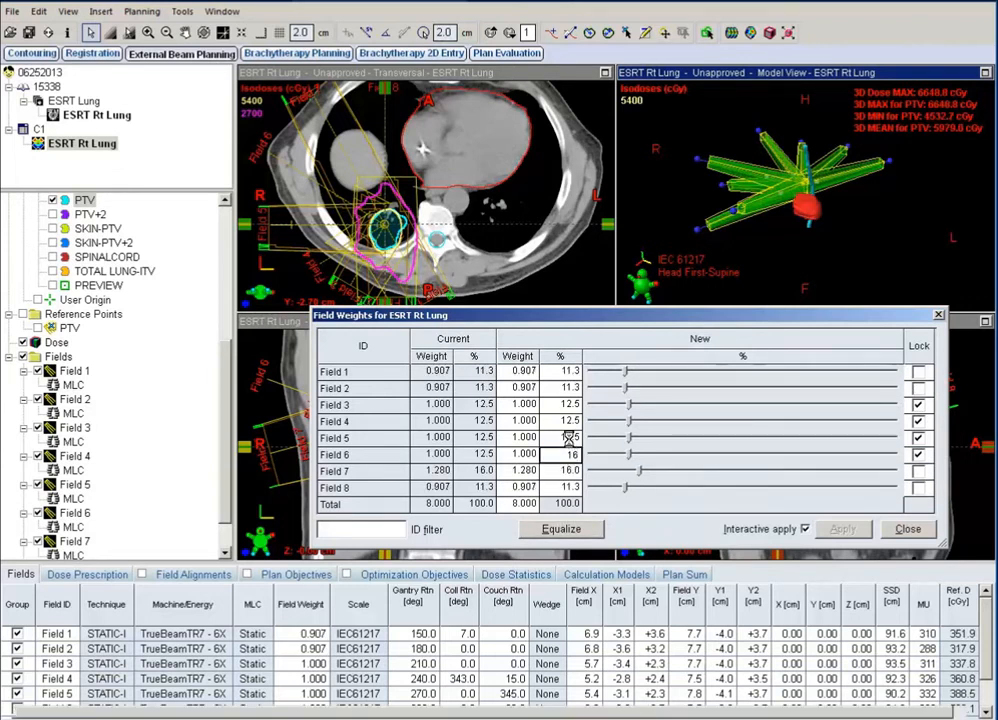
pyautogui.click(568, 438)
pyautogui.write('16')
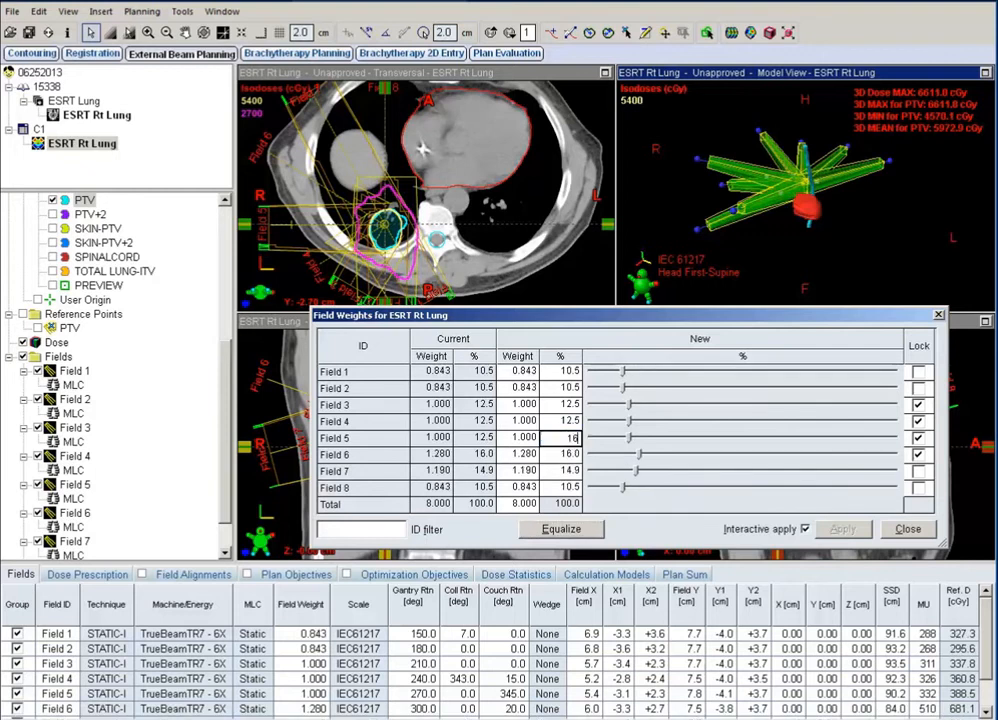
pyautogui.click(568, 421)
pyautogui.write('16')
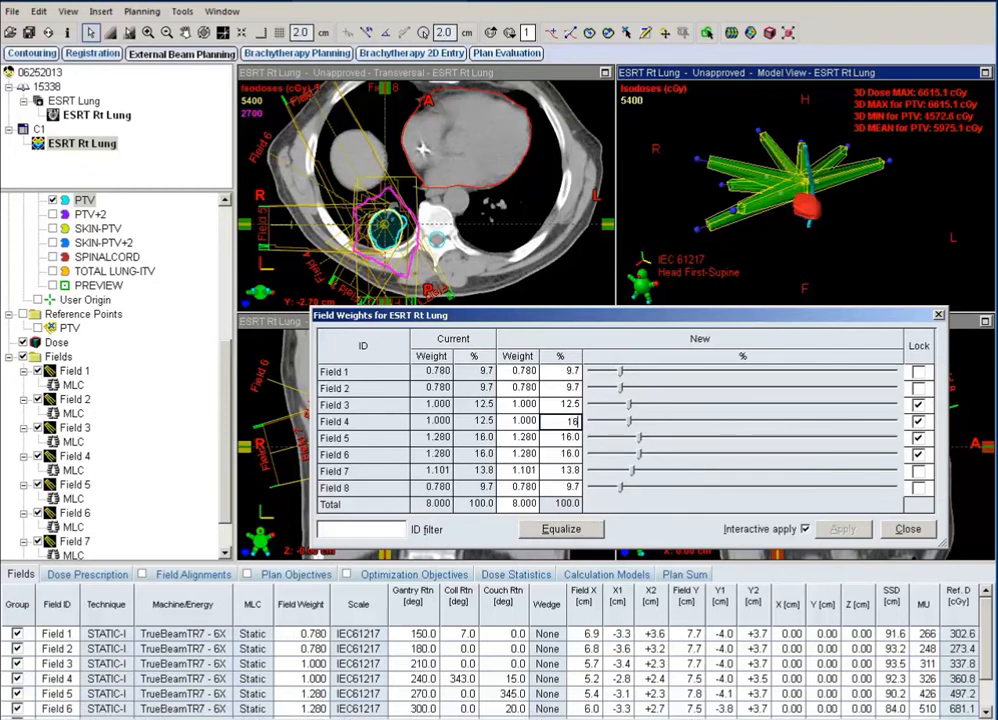
pyautogui.click(575, 406)
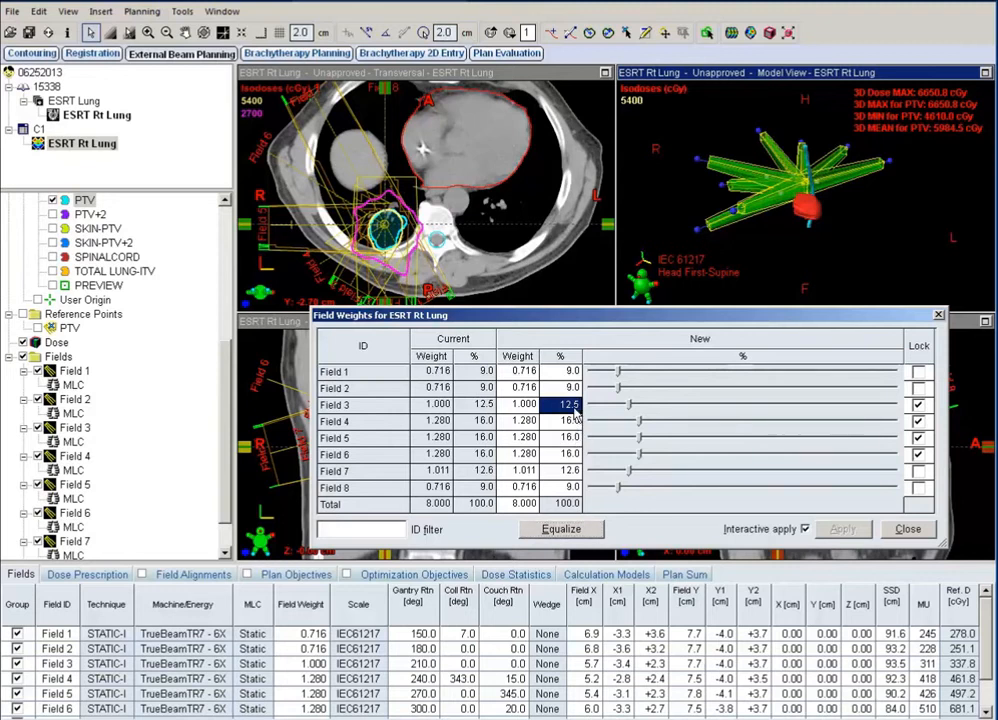
pyautogui.write('16')
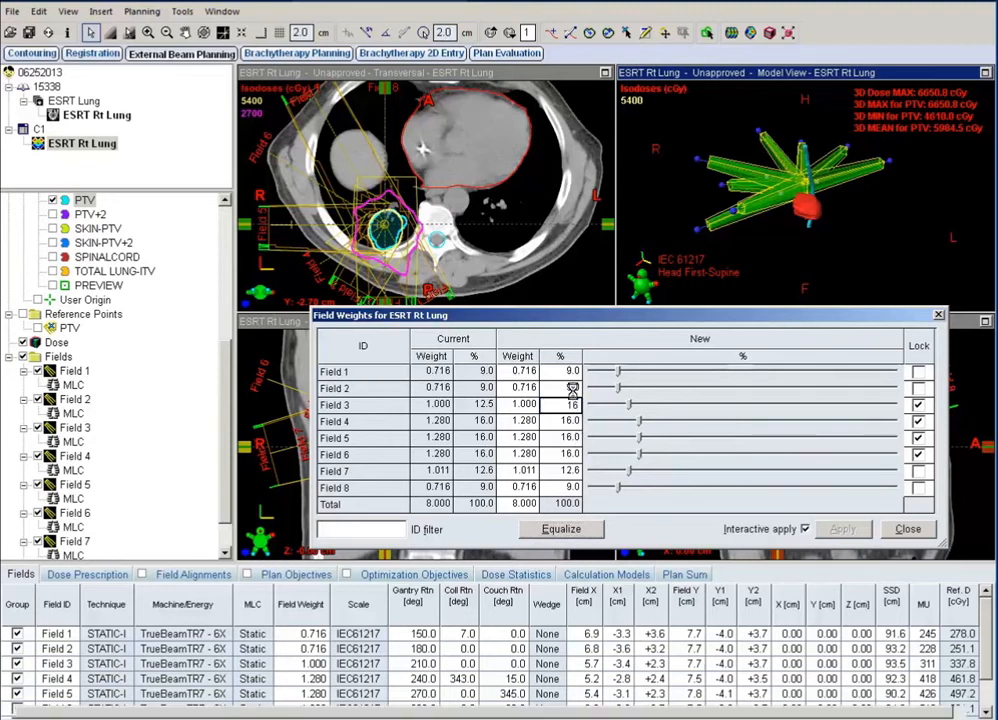
pyautogui.click(571, 388)
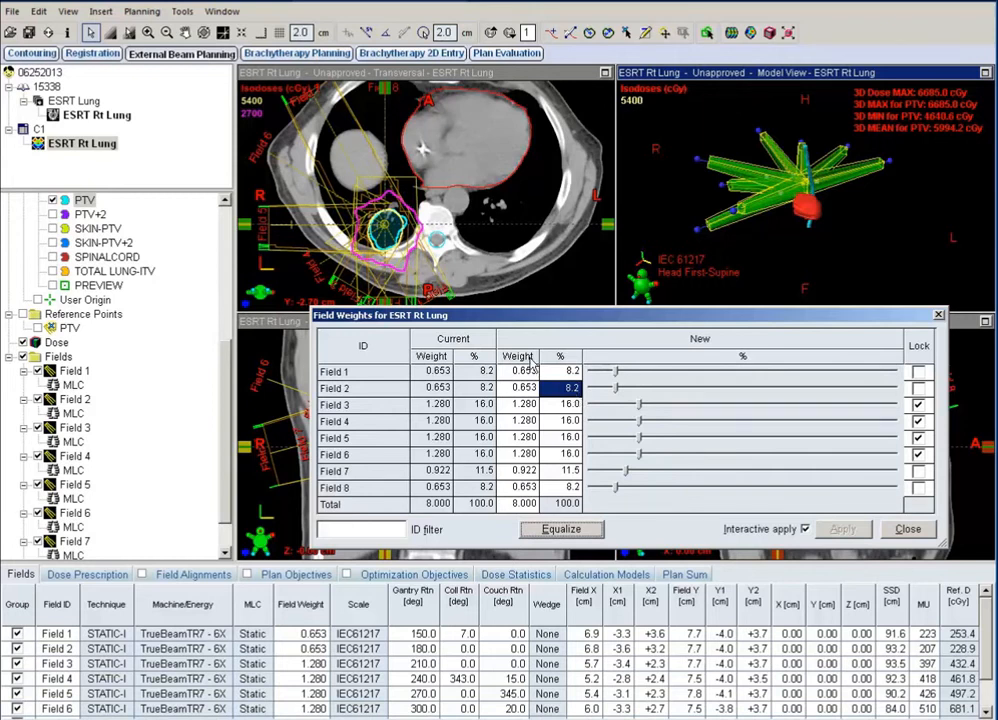
pyautogui.press('Up')
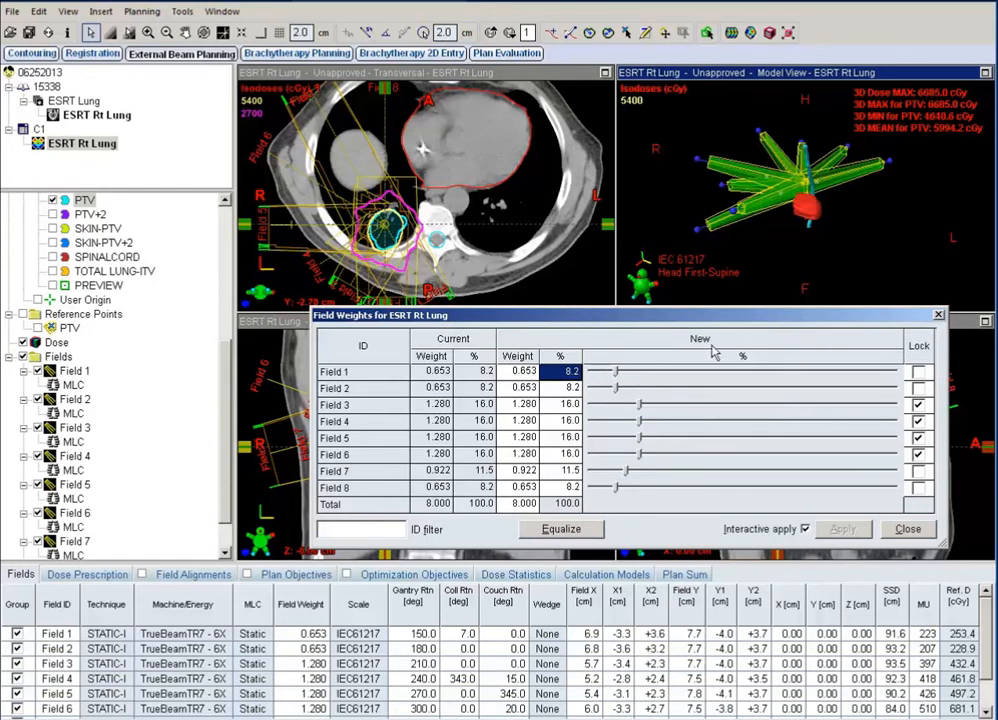
# - Lock the weights of Fields 1, 7 and 8 and unlock Field 3, leaving only Fields 2 and 3 adjustable
pyautogui.click(918, 372)
pyautogui.click(918, 388)
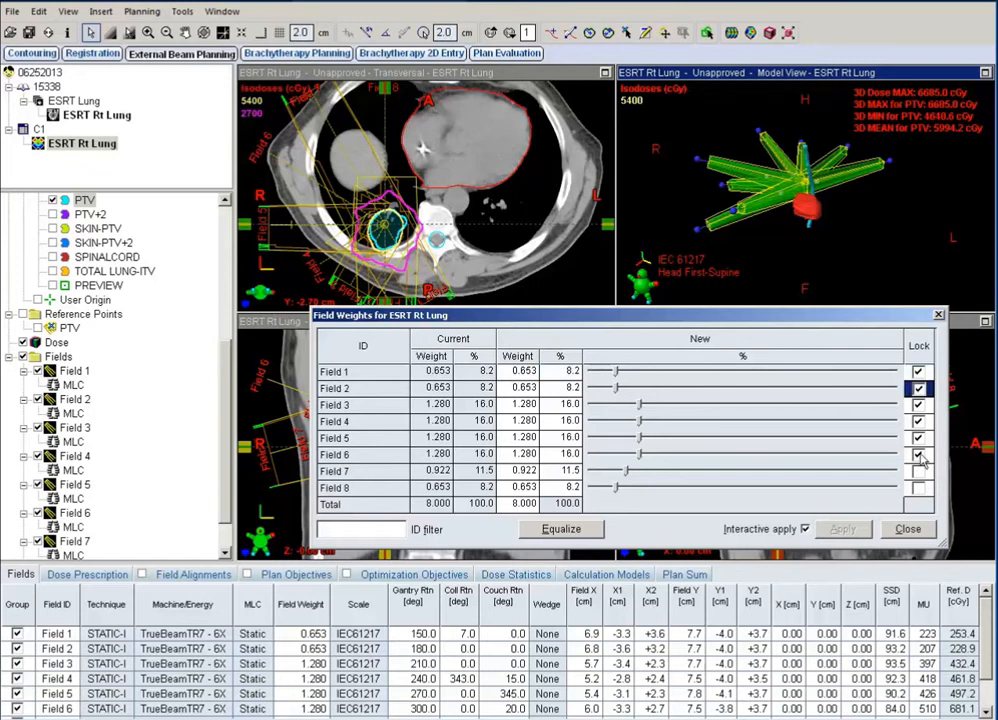
pyautogui.click(918, 471)
pyautogui.click(918, 488)
pyautogui.click(918, 388)
pyautogui.click(918, 404)
# - Set the new weight percentage of Field 2 to 7 in the Field Weights dialog
pyautogui.click(567, 389)
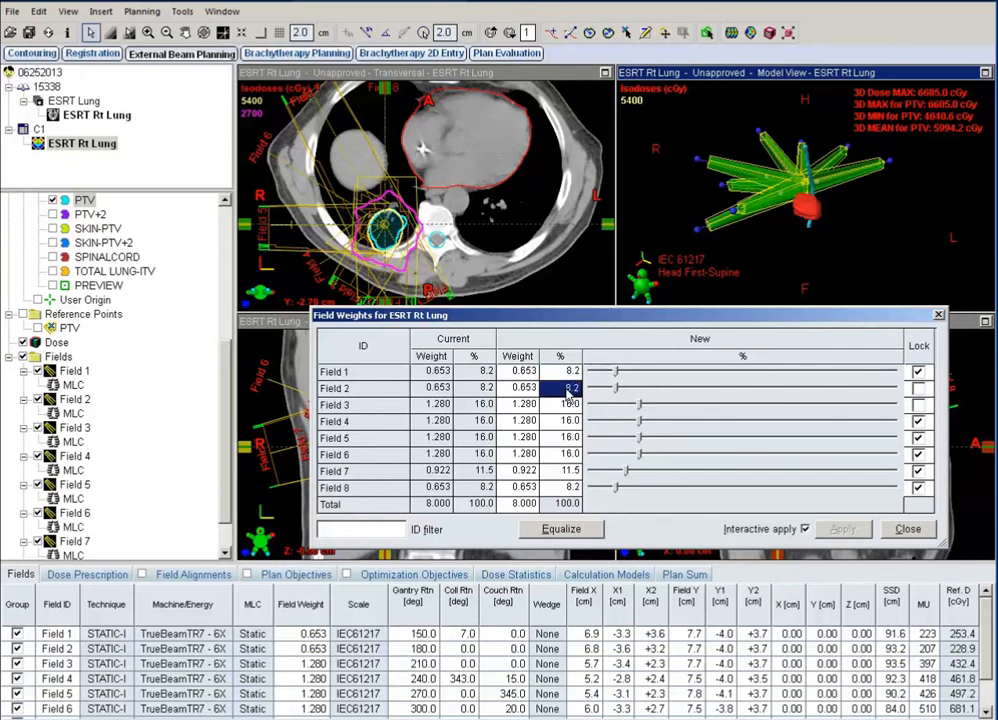
pyautogui.write('7')
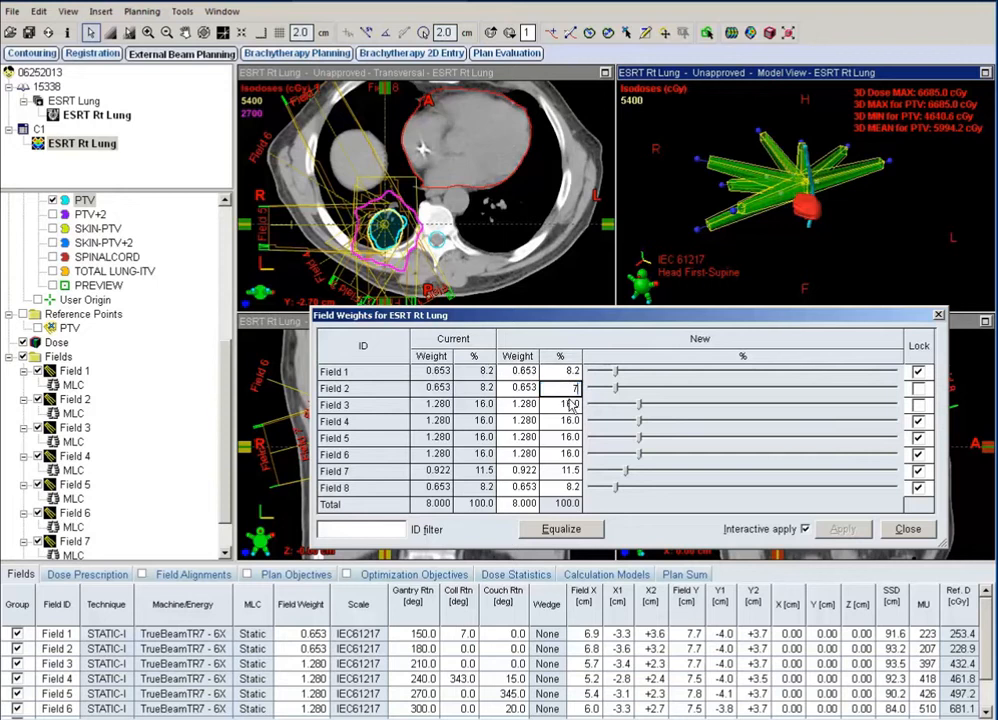
pyautogui.press('Return')
pyautogui.click(568, 404)
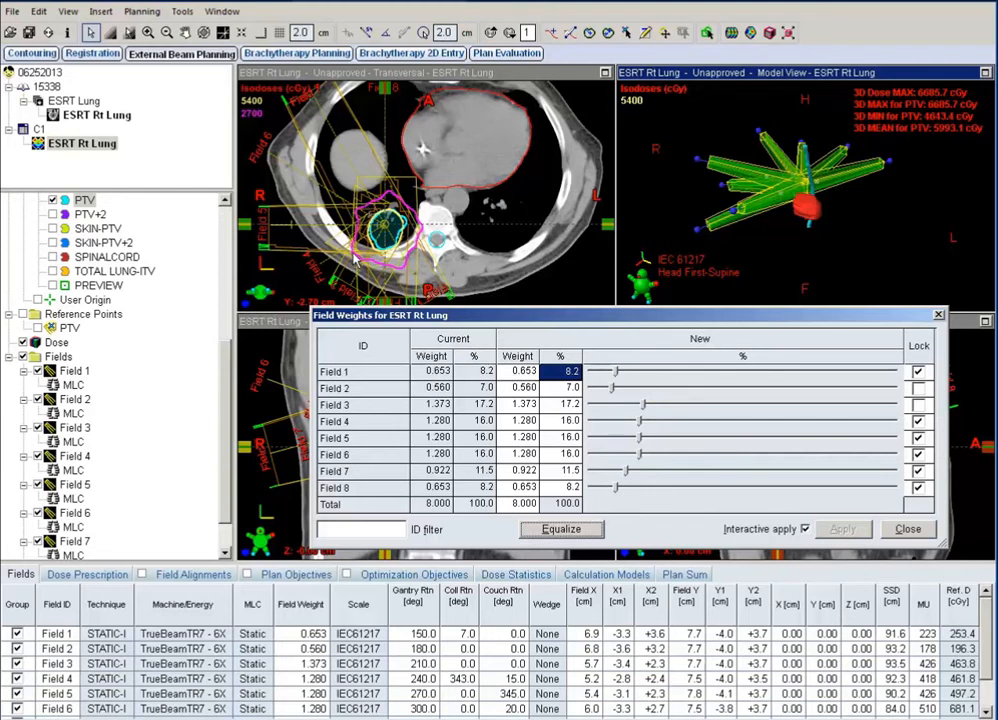
# - Lock Field 2, unlock Field 7, and set Field 3's new weight percentage to 16
pyautogui.click(918, 388)
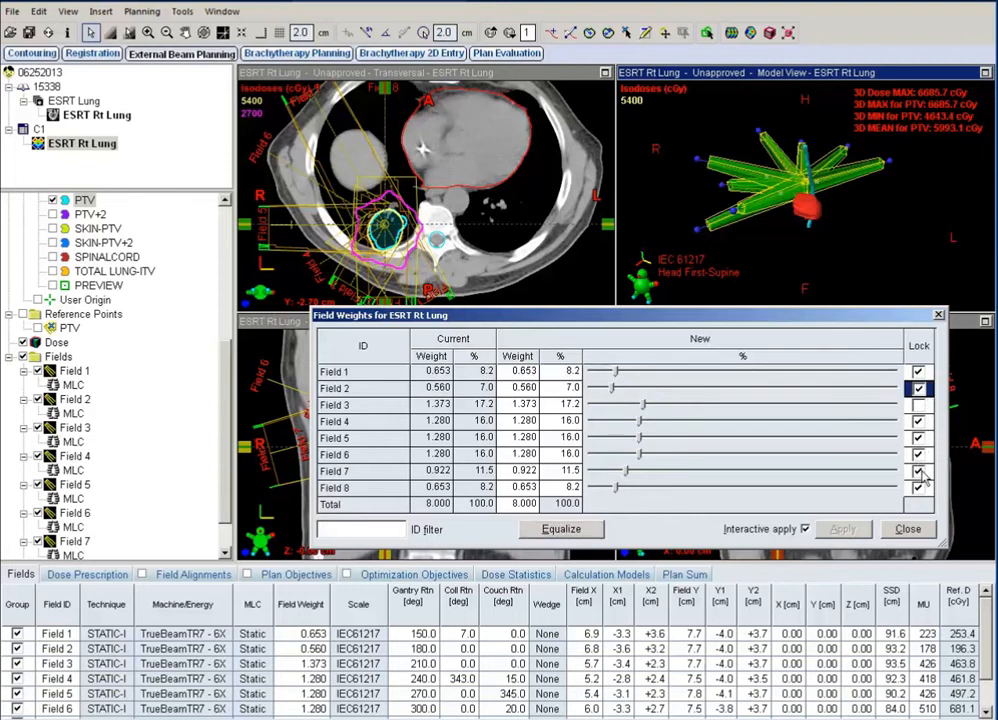
pyautogui.click(918, 472)
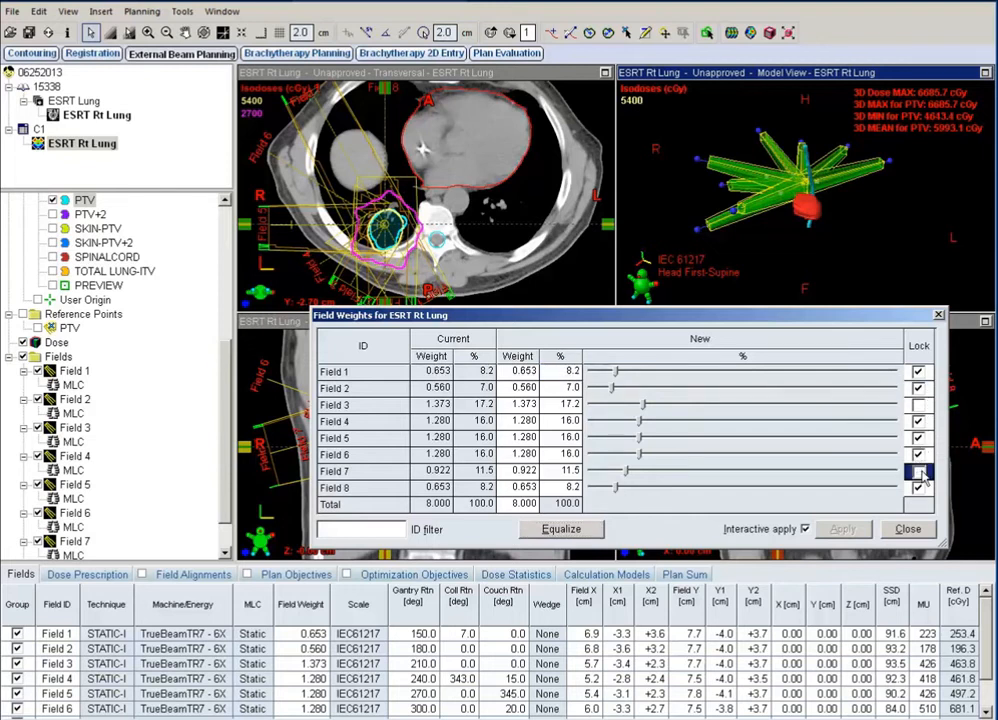
pyautogui.click(572, 405)
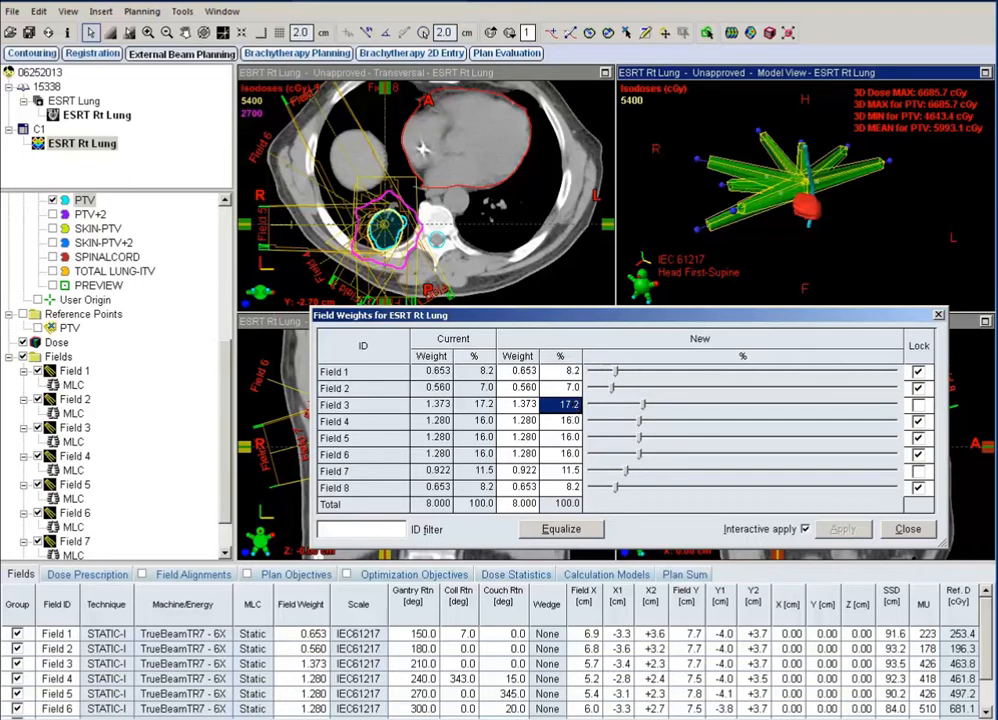
pyautogui.write('16')
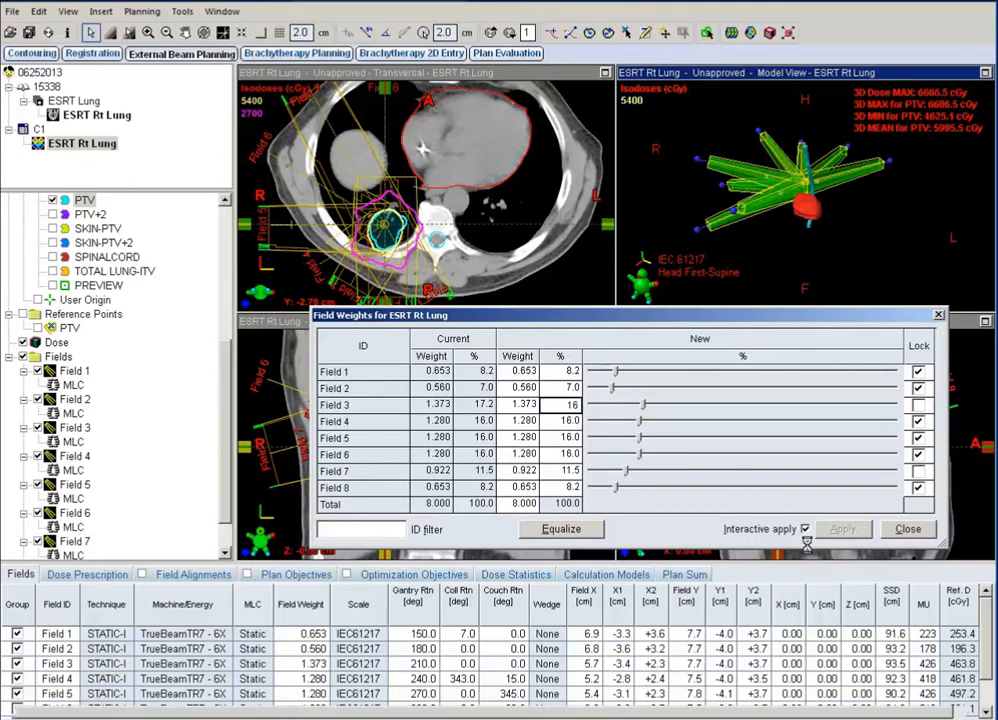
pyautogui.press('Return')
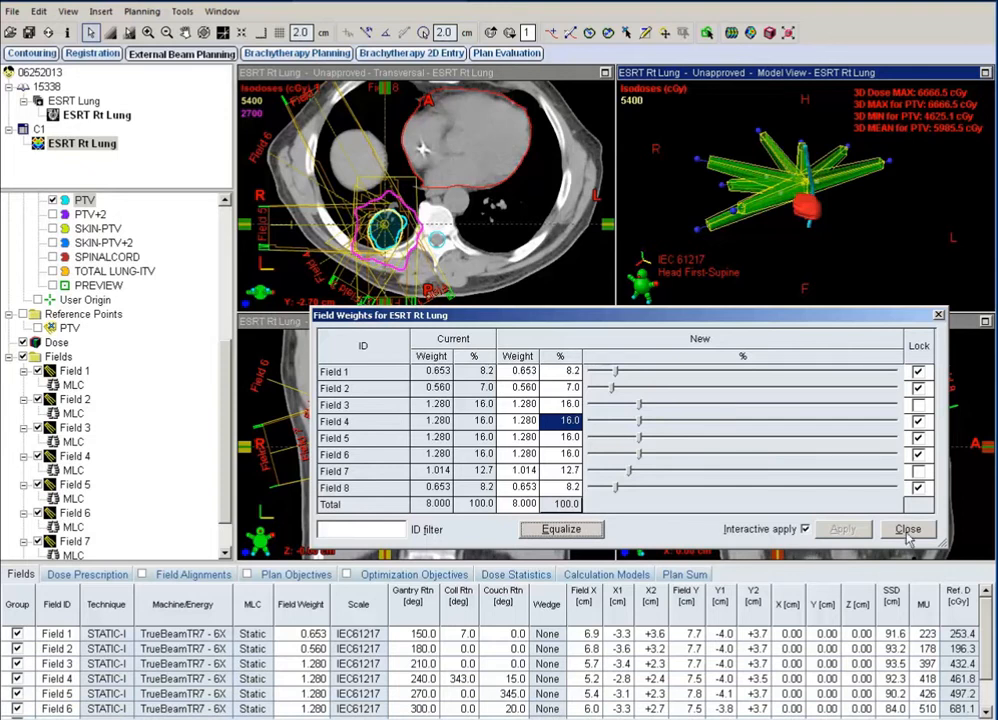
pyautogui.press('Up')
pyautogui.press('Up')
pyautogui.press('Up')
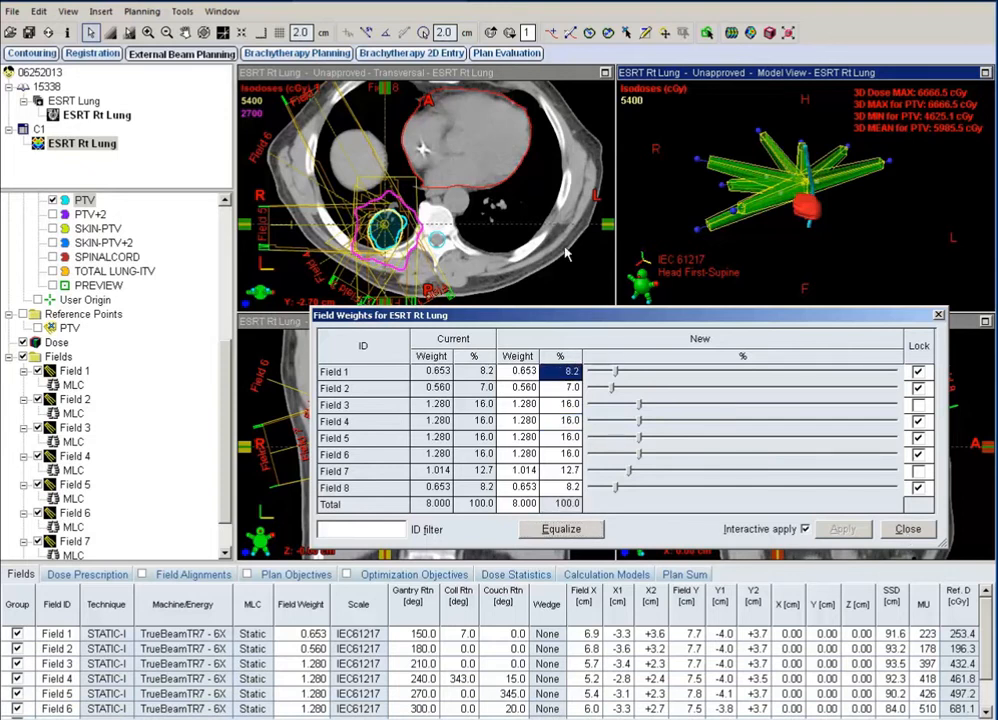
# - Review the 5400 and 2700 cGy isodoses around the PTV across the transversal slices, and close the Field Weights dialog
pyautogui.scroll(3, 533, 185)
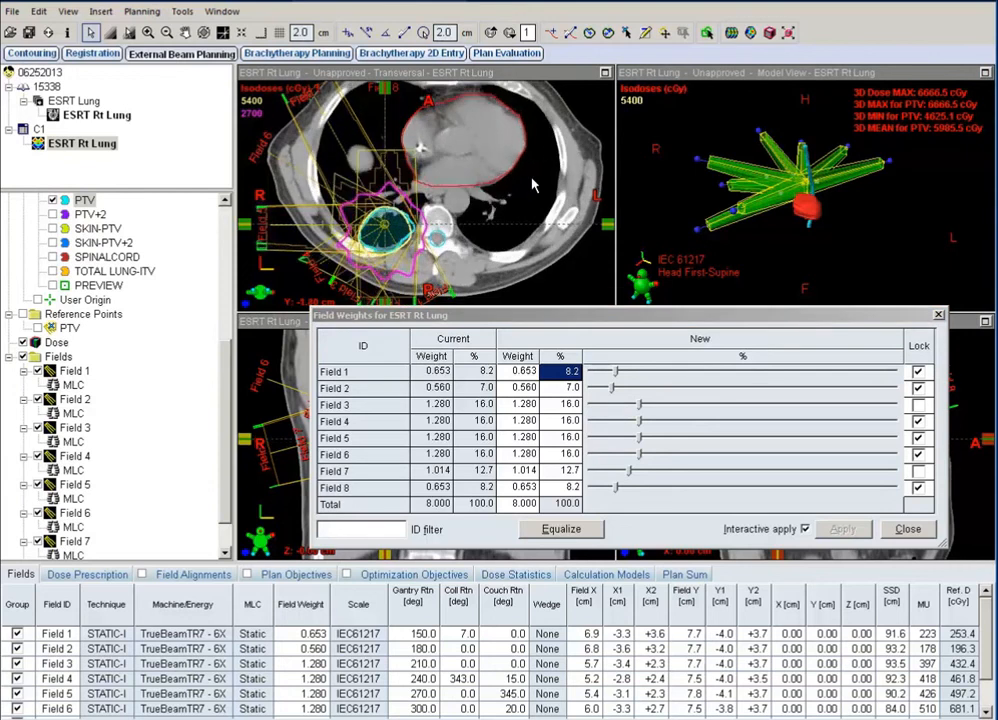
pyautogui.scroll(10, 533, 185)
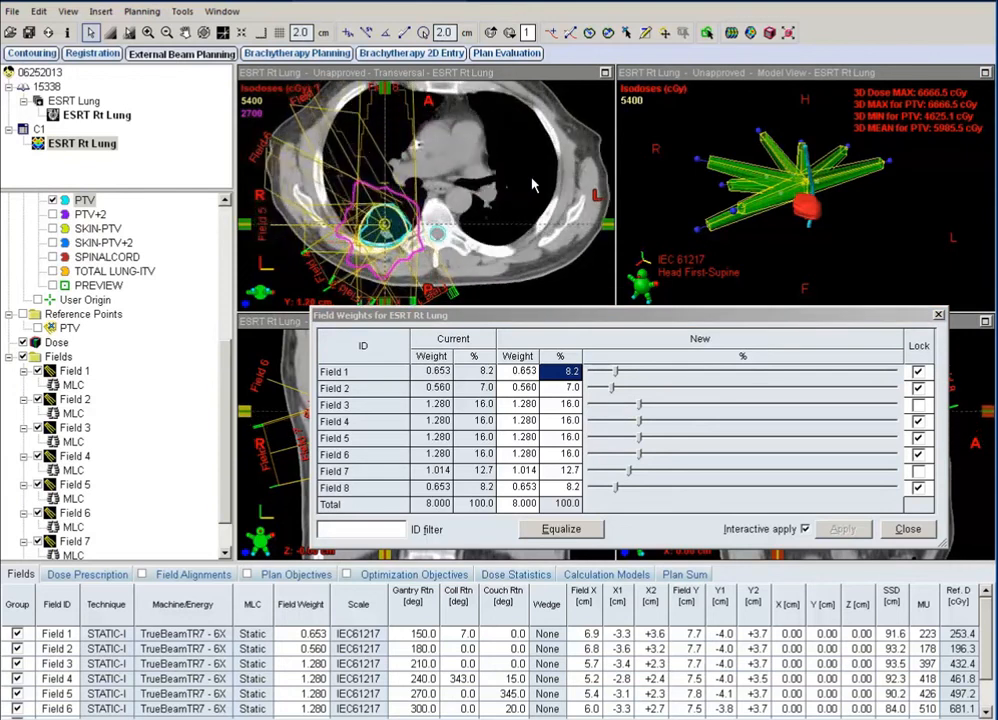
pyautogui.scroll(7, 533, 185)
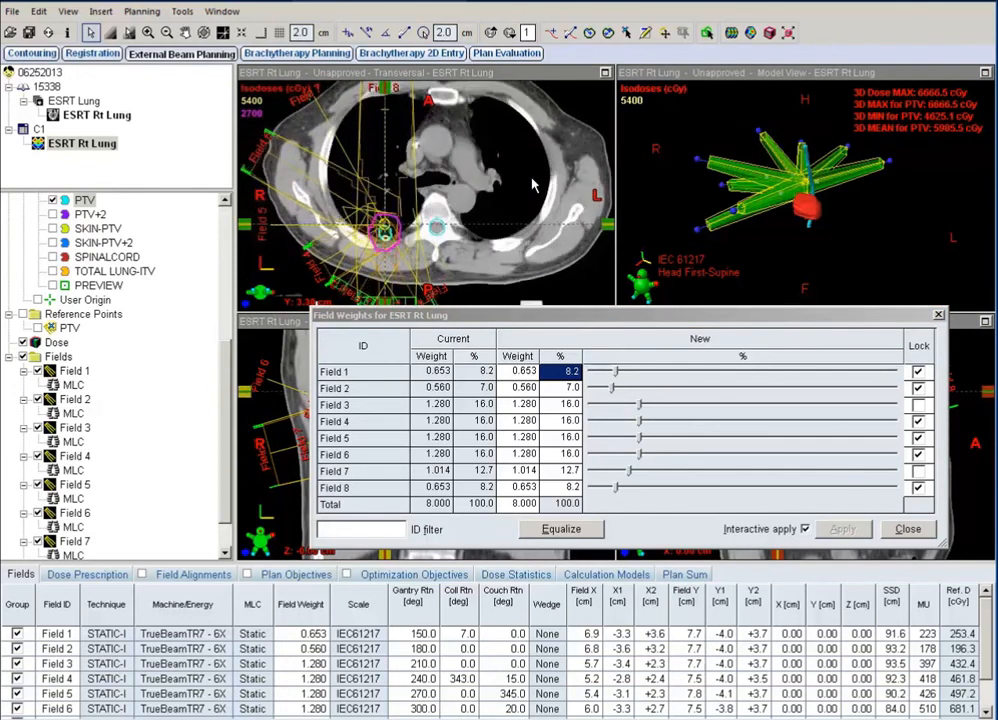
pyautogui.scroll(-10, 533, 185)
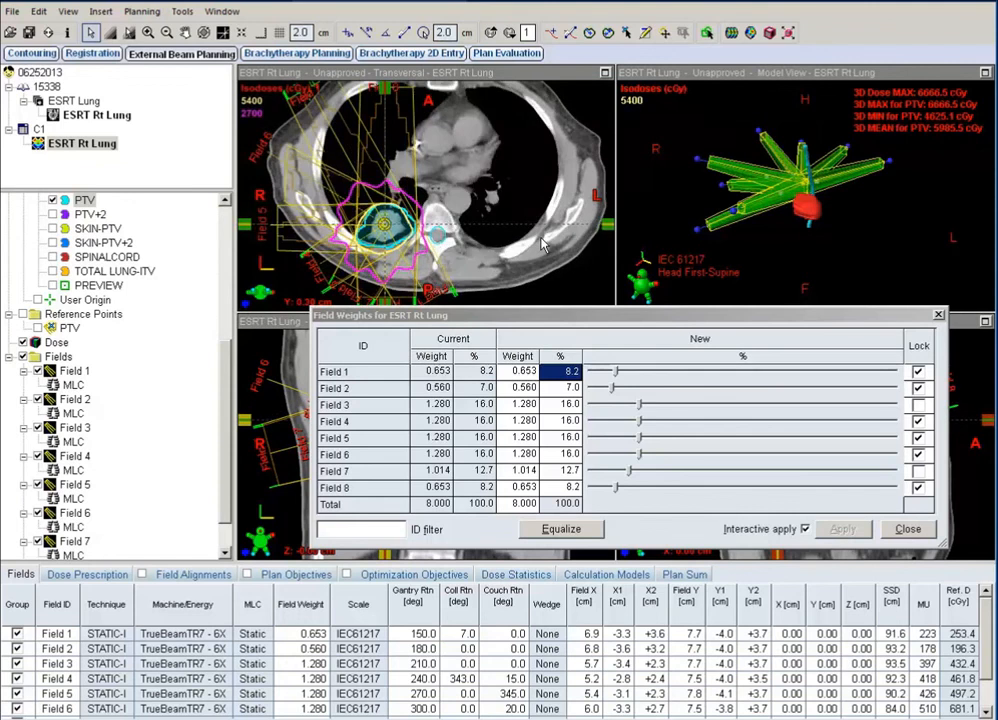
pyautogui.scroll(-9, 543, 245)
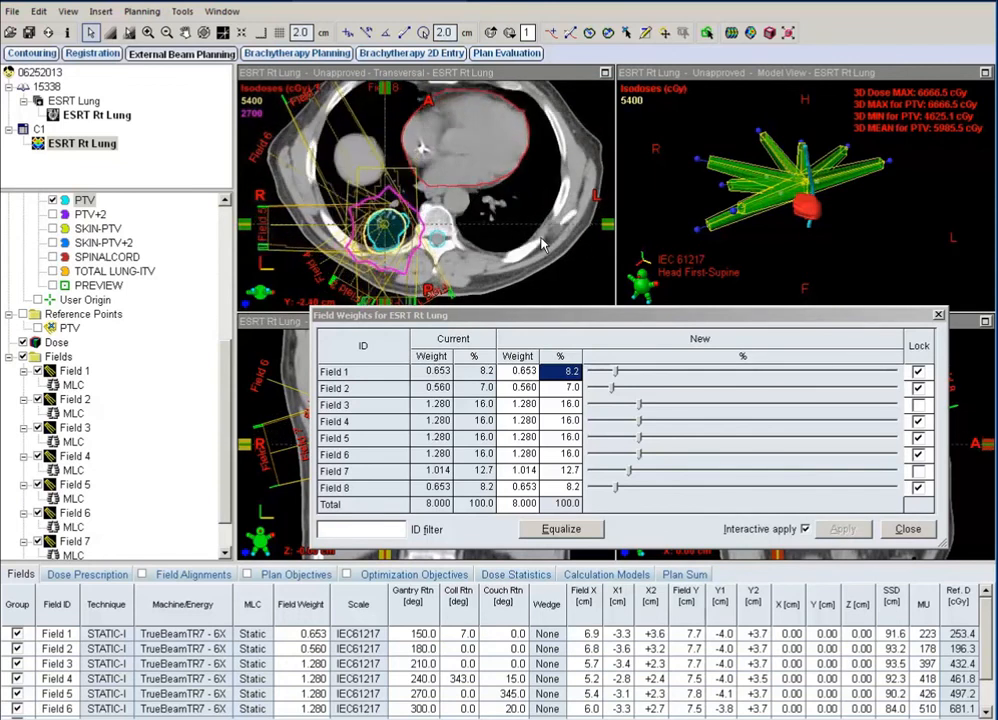
pyautogui.scroll(-5, 543, 245)
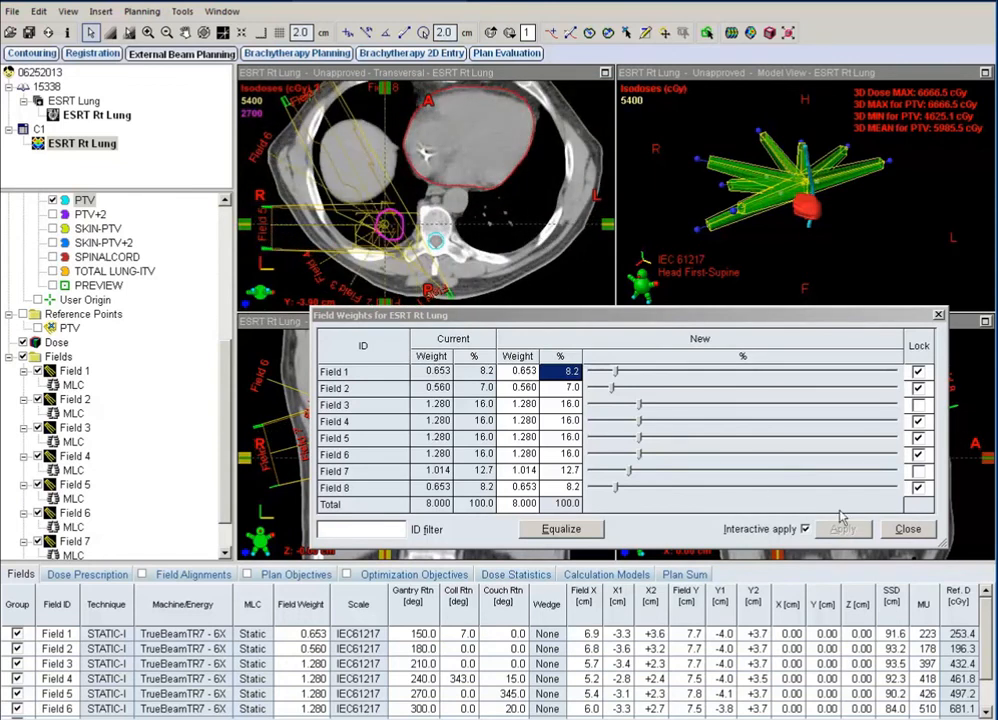
pyautogui.click(905, 528)
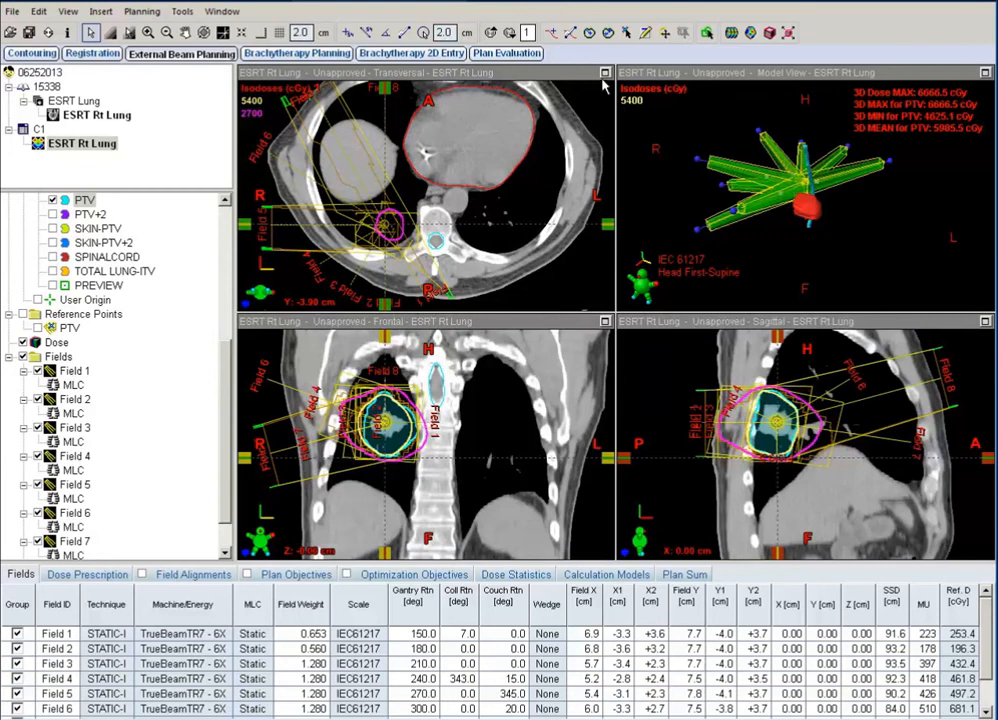
# - Maximize the transversal view with all treatment fields hidden, and make blk2 the displayed and active structure
pyautogui.doubleClick(476, 70)
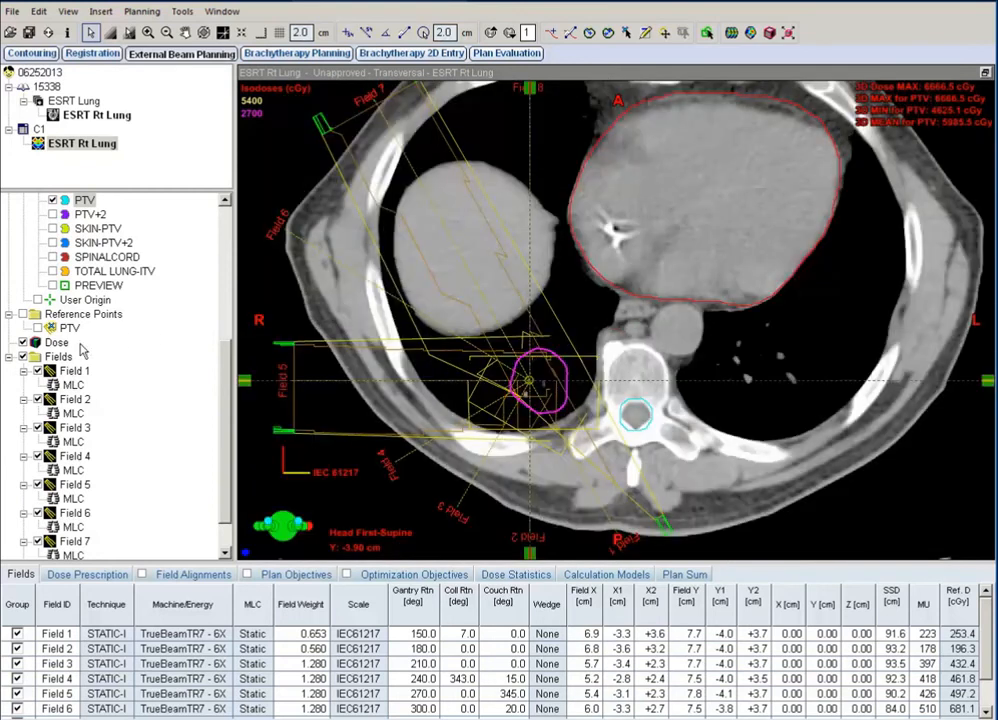
pyautogui.click(23, 357)
pyautogui.moveTo(226, 363); pyautogui.dragTo(225, 210)
pyautogui.click(52, 271)
pyautogui.click(84, 271)
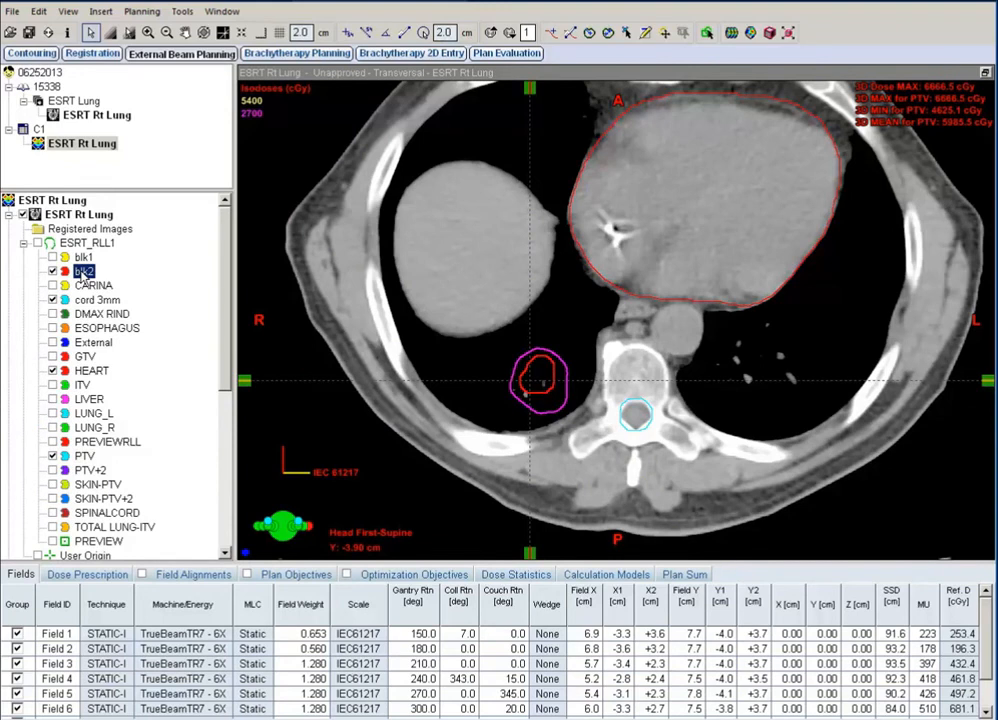
# - Draw a small freehand blk2 contour in the right lung on the transversal slice at Y -4.20 cm, just beyond the PTV's inferior end
pyautogui.scroll(-2, 451, 378)
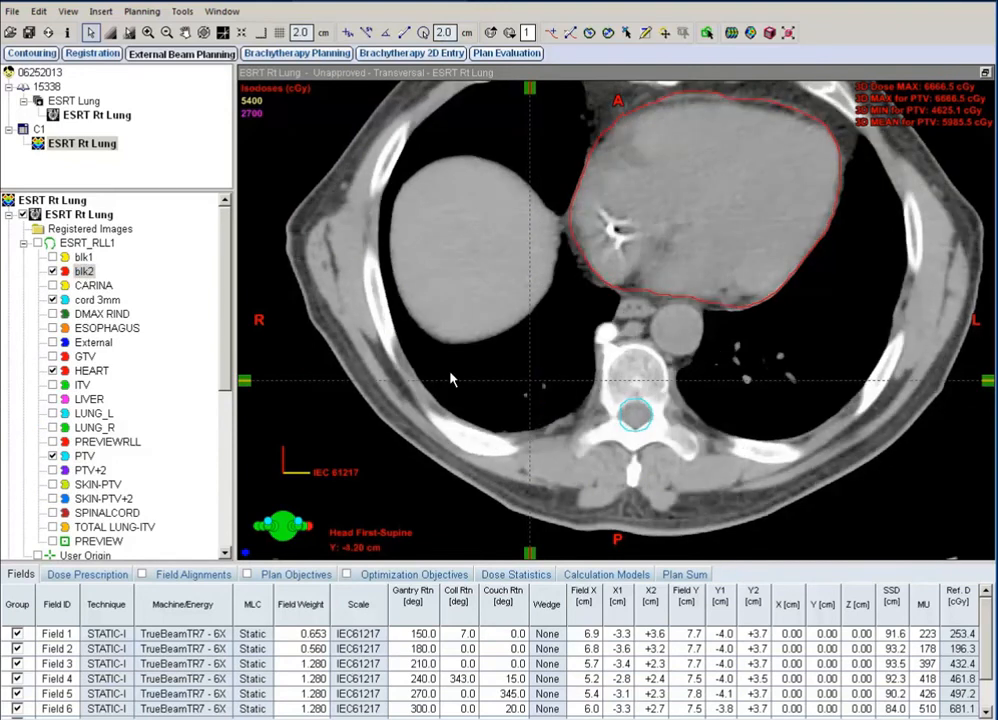
pyautogui.scroll(5, 451, 378)
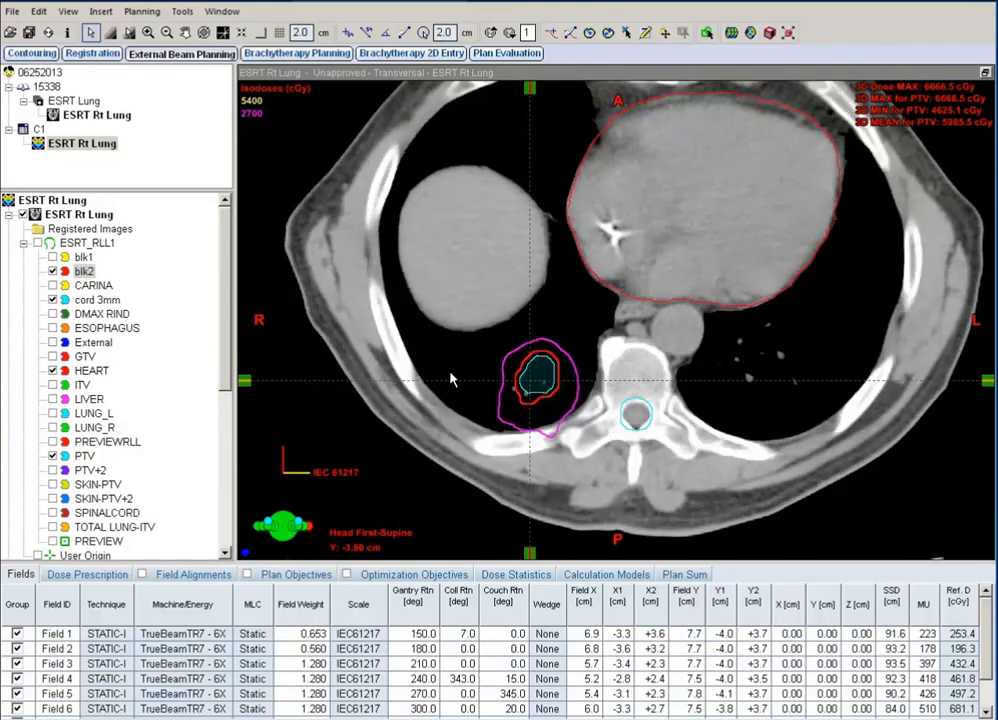
pyautogui.click(645, 32)
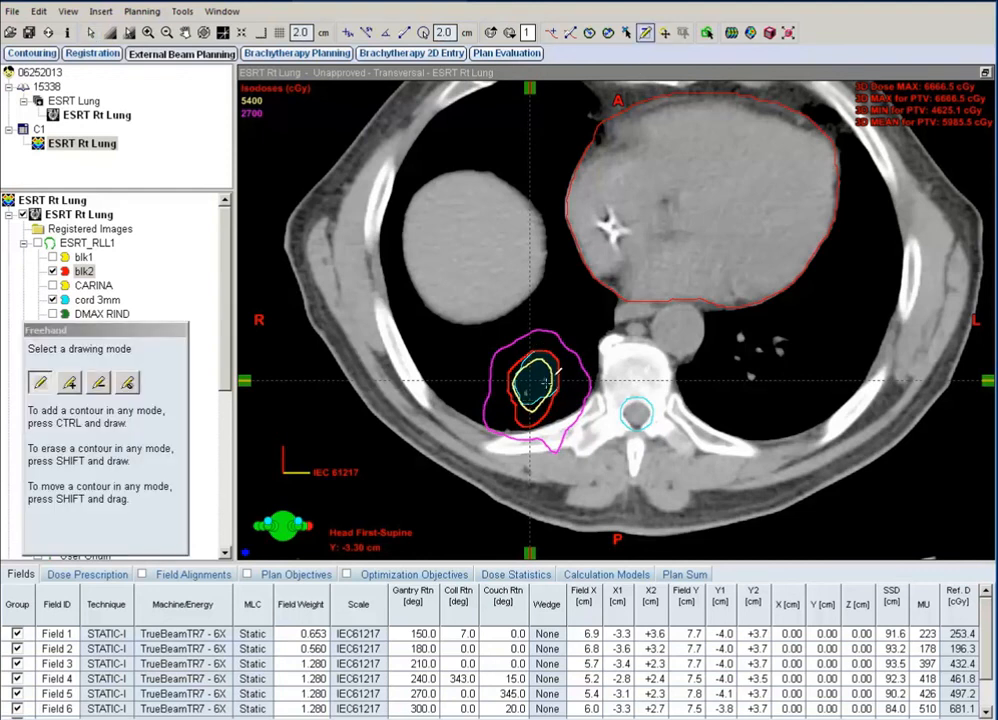
pyautogui.scroll(1, 546, 383)
pyautogui.scroll(-1, 546, 383)
pyautogui.scroll(-1, 547, 380)
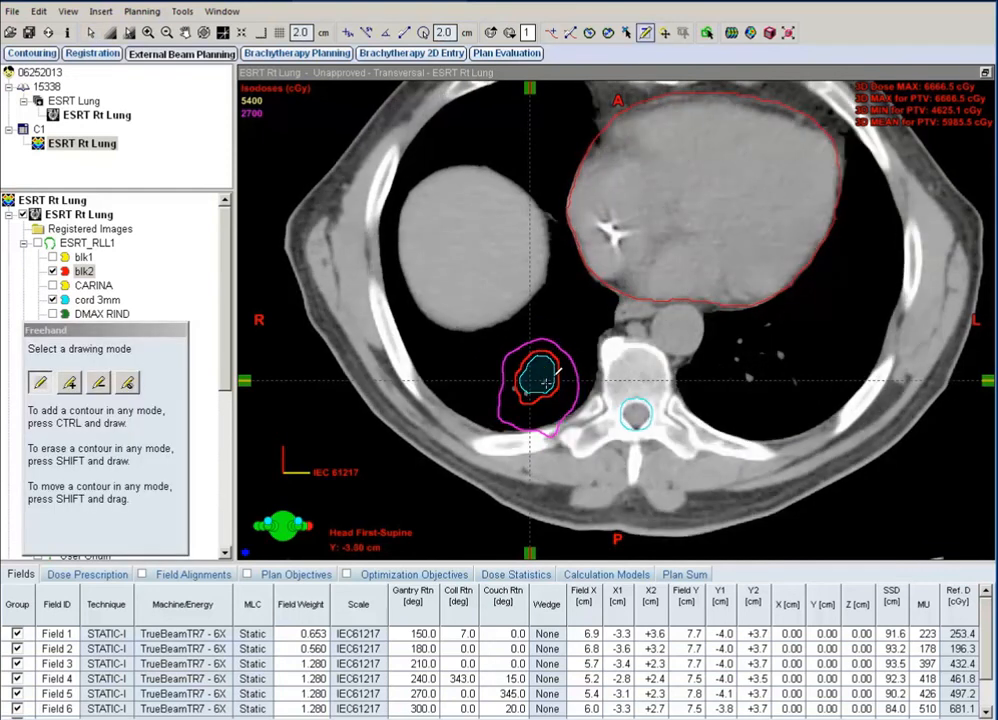
pyautogui.scroll(-1, 547, 375)
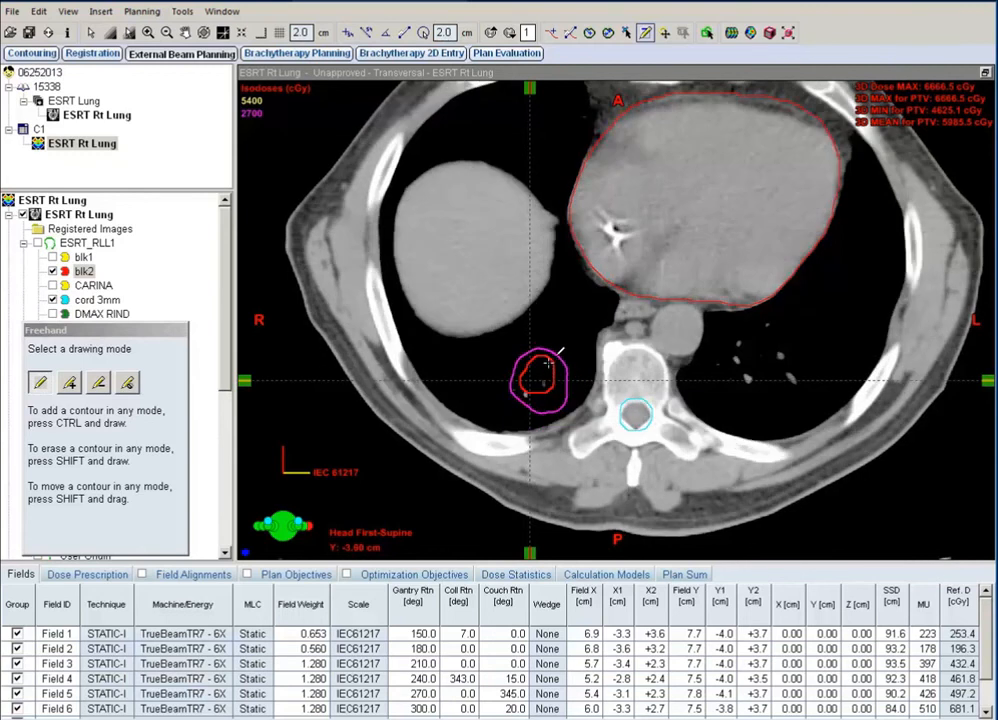
pyautogui.scroll(-3, 547, 363)
pyautogui.moveTo(546, 358); pyautogui.dragTo(528, 382)
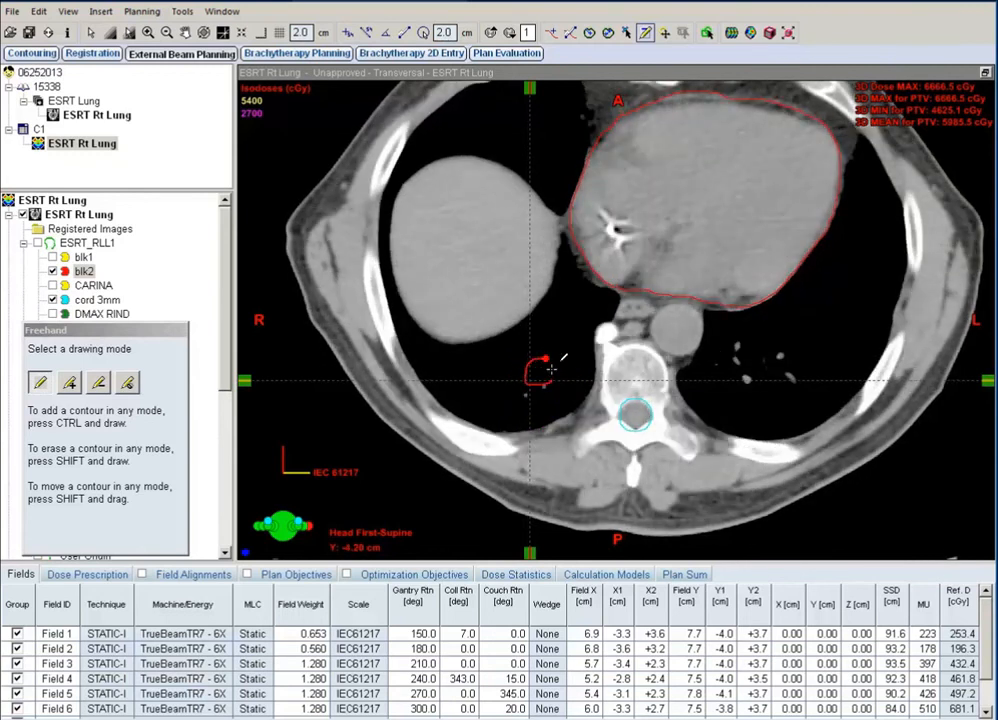
pyautogui.scroll(-1, 552, 374)
pyautogui.scroll(10, 552, 375)
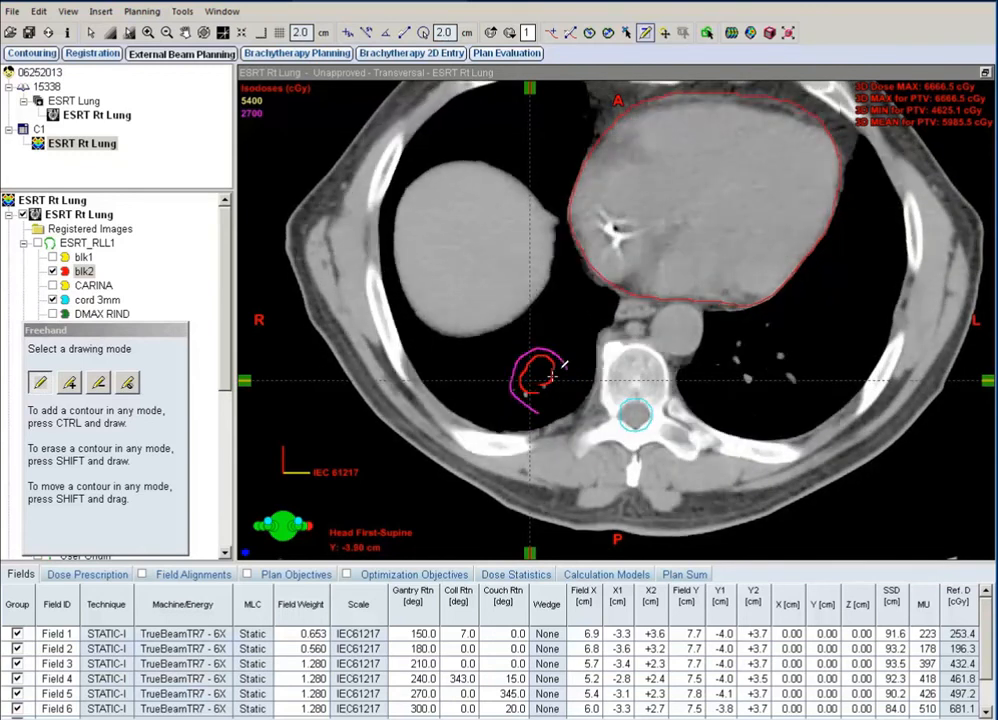
# - Reshape the blk2 contour around the PTV's inferior end on the transversal slices from Y -3.90 to -3.30 cm
pyautogui.moveTo(568, 377)
pyautogui.mouseDown()
pyautogui.moveTo(564, 343)
pyautogui.moveTo(527, 366)
pyautogui.moveTo(545, 338)
pyautogui.moveTo(559, 352)
pyautogui.moveTo(564, 387)
pyautogui.moveTo(555, 395)
pyautogui.moveTo(531, 363)
pyautogui.moveTo(528, 408)
pyautogui.mouseUp()
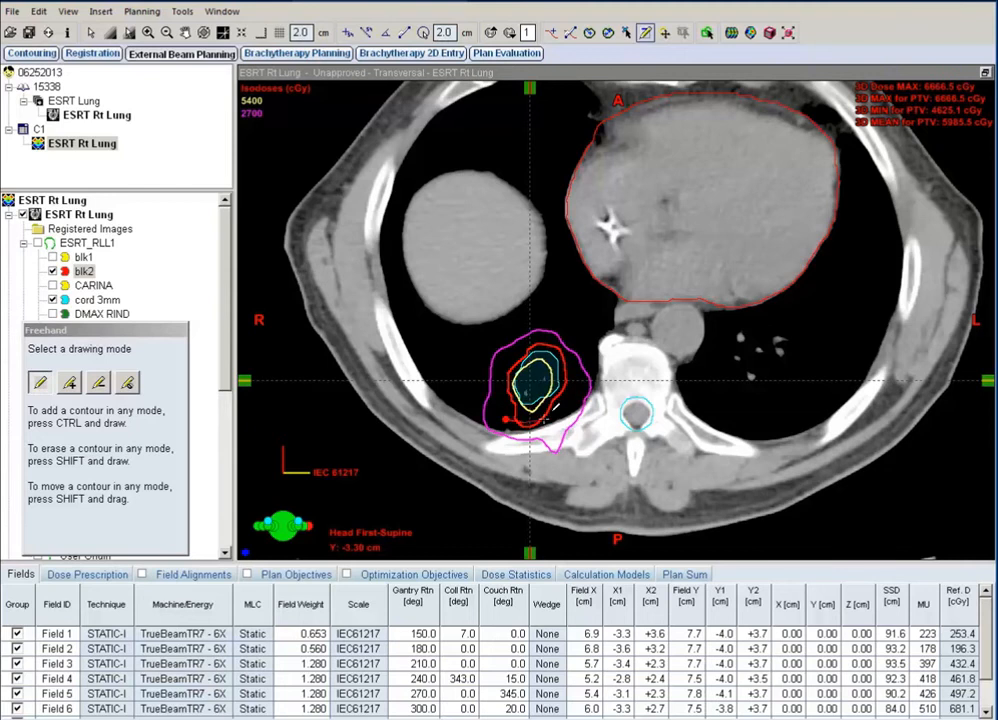
pyautogui.scroll(-2, 557, 412)
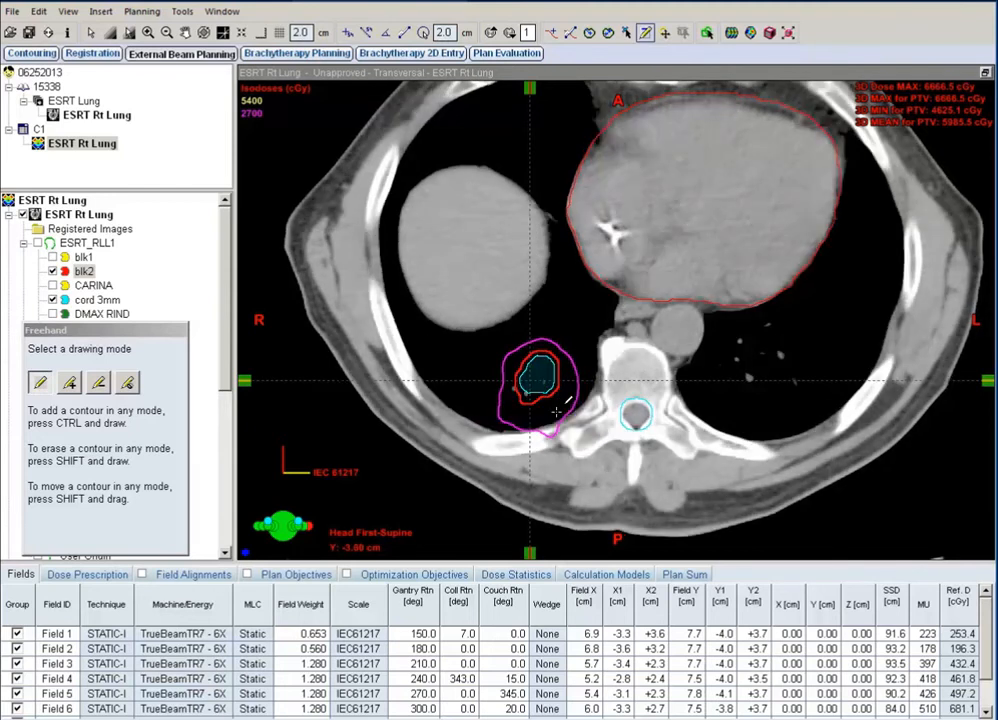
pyautogui.scroll(-2, 557, 412)
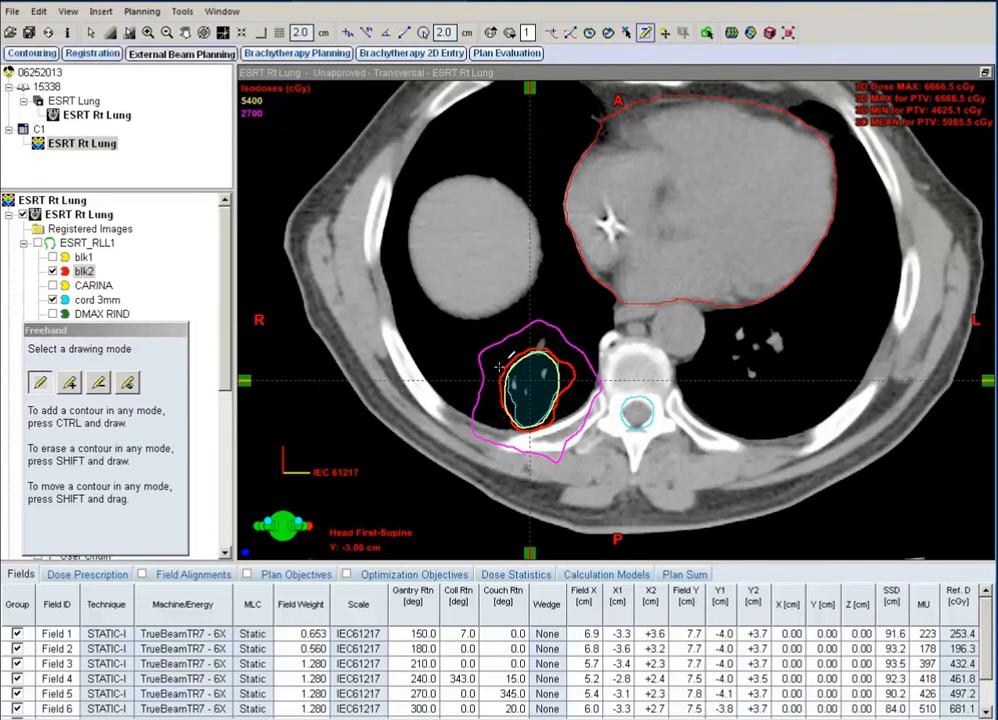
# - On slices Y -3.00 and -2.70 cm, pull blk2's lateral edge in toward the PTV and bulge its medial edge outward
pyautogui.moveTo(498, 367); pyautogui.dragTo(516, 440)
pyautogui.moveTo(502, 395); pyautogui.dragTo(494, 382)
pyautogui.scroll(-1, 494, 382)
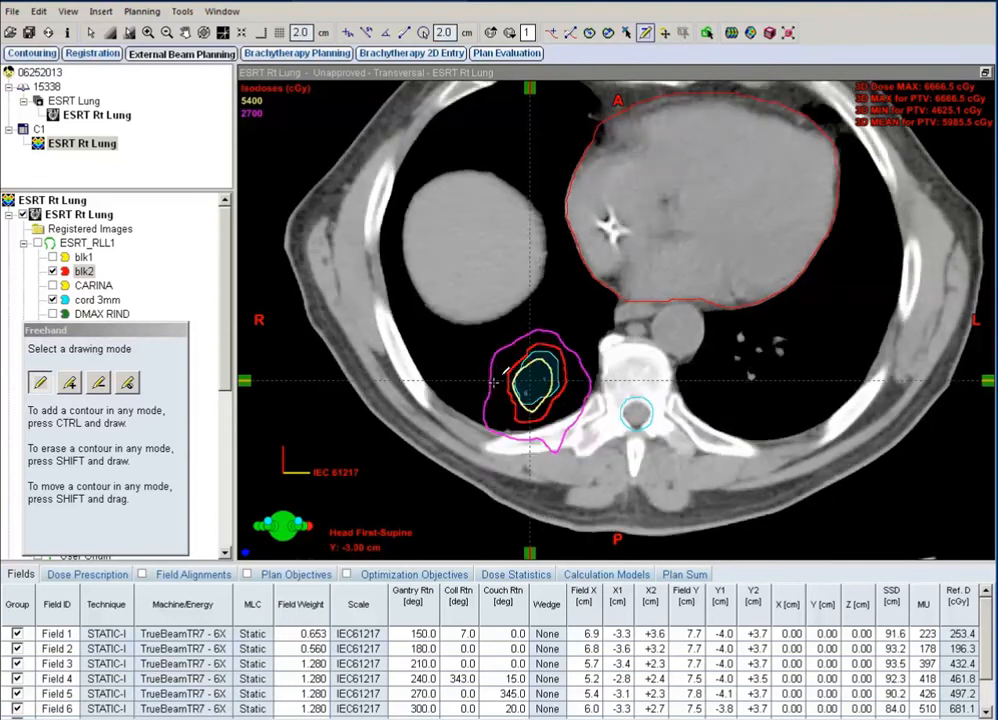
pyautogui.scroll(2, 494, 382)
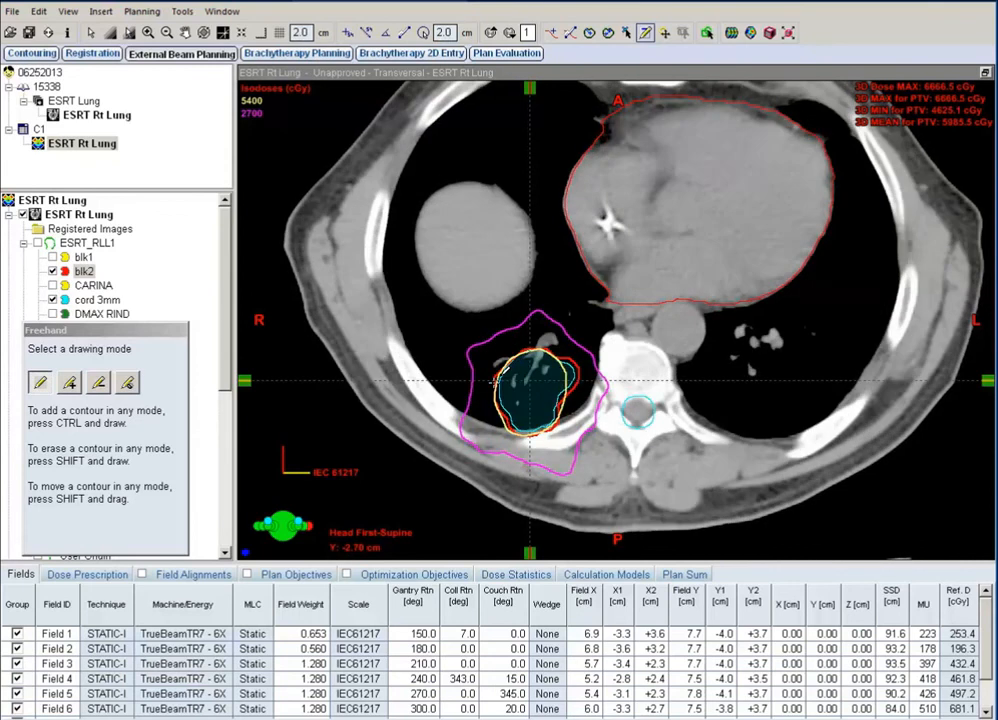
pyautogui.moveTo(494, 381); pyautogui.dragTo(495, 367)
pyautogui.moveTo(521, 411); pyautogui.dragTo(527, 445)
pyautogui.moveTo(500, 431); pyautogui.dragTo(556, 372)
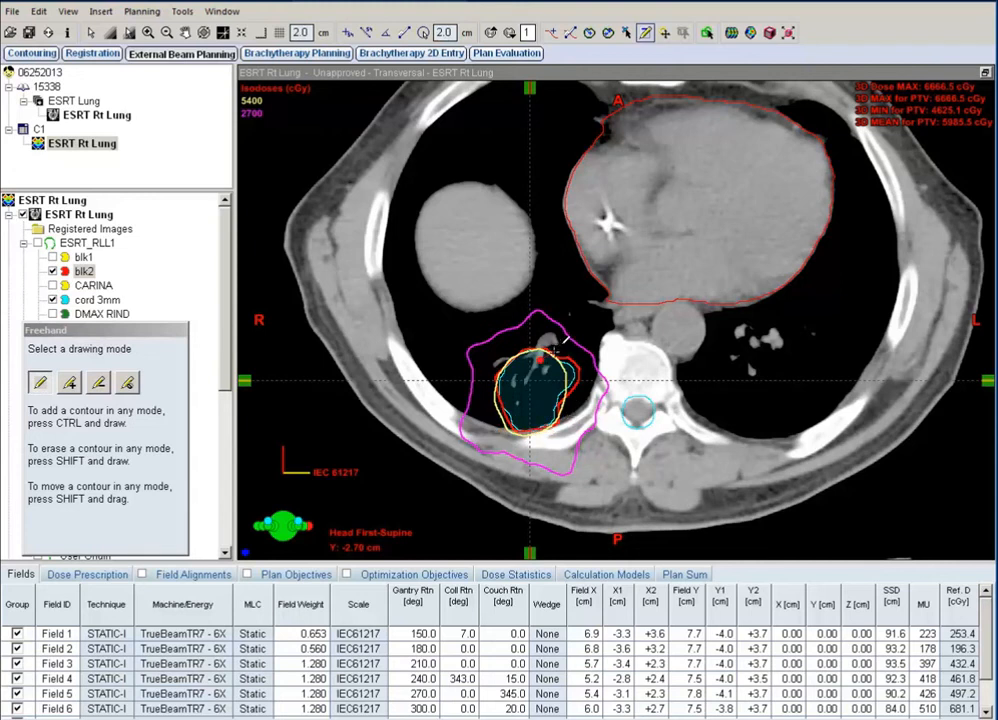
pyautogui.moveTo(541, 360)
pyautogui.mouseDown()
pyautogui.moveTo(580, 359)
pyautogui.moveTo(586, 380)
pyautogui.moveTo(571, 402)
pyautogui.moveTo(550, 398)
pyautogui.mouseUp()
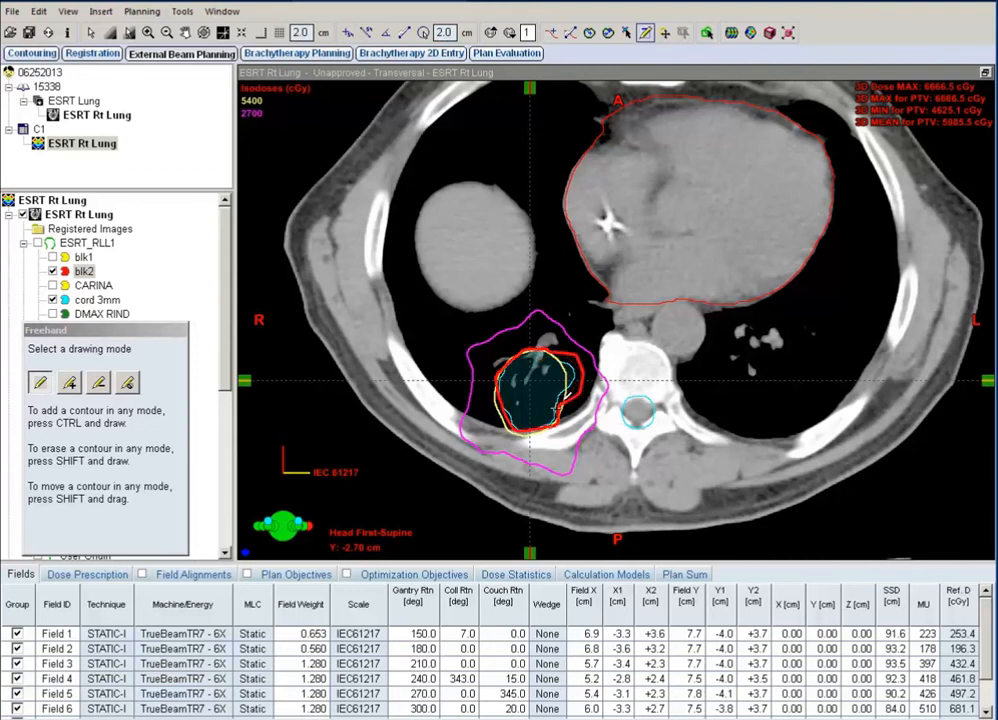
# - Compare blk2 on the neighbouring slices and retouch its lateral and posterior edges on slice Y -3.00 cm
pyautogui.scroll(-1, 549, 394)
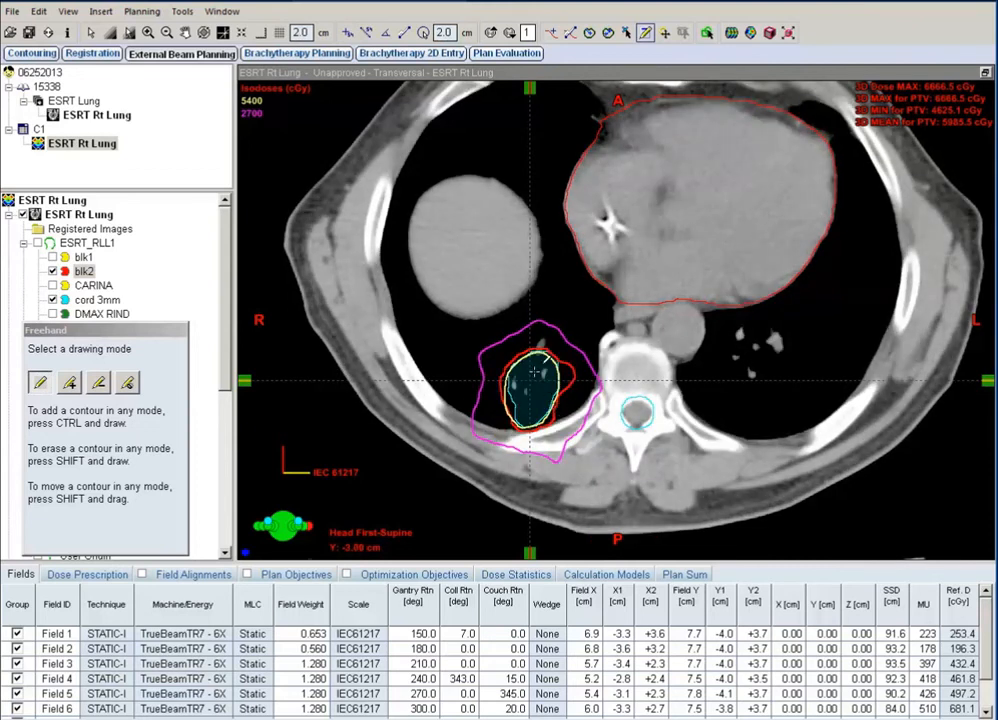
pyautogui.scroll(1, 535, 380)
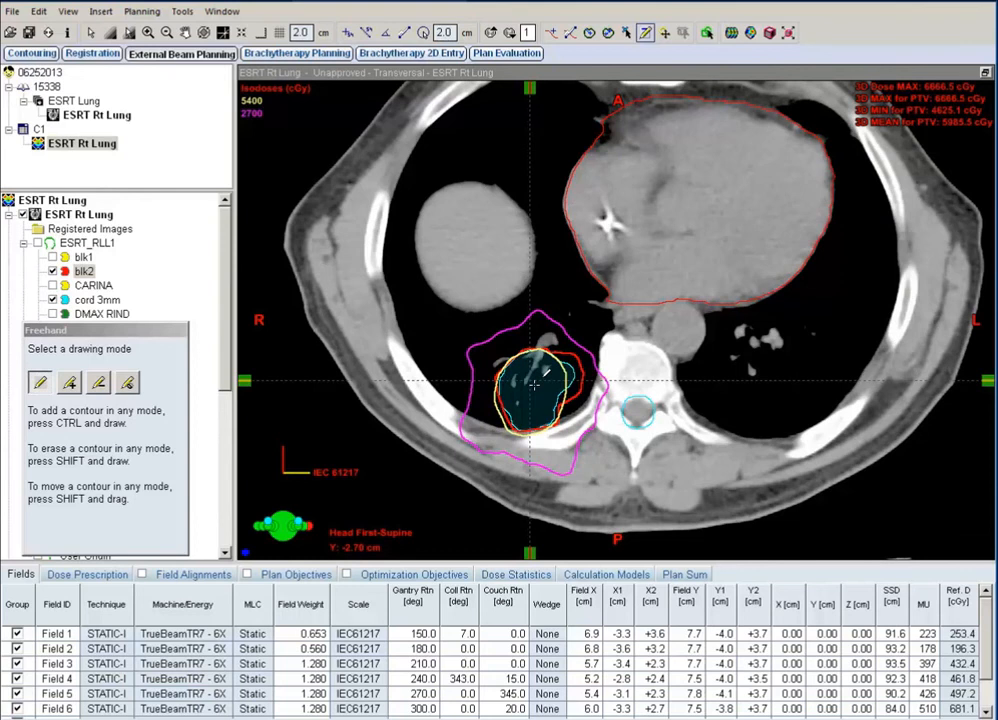
pyautogui.scroll(-1, 535, 385)
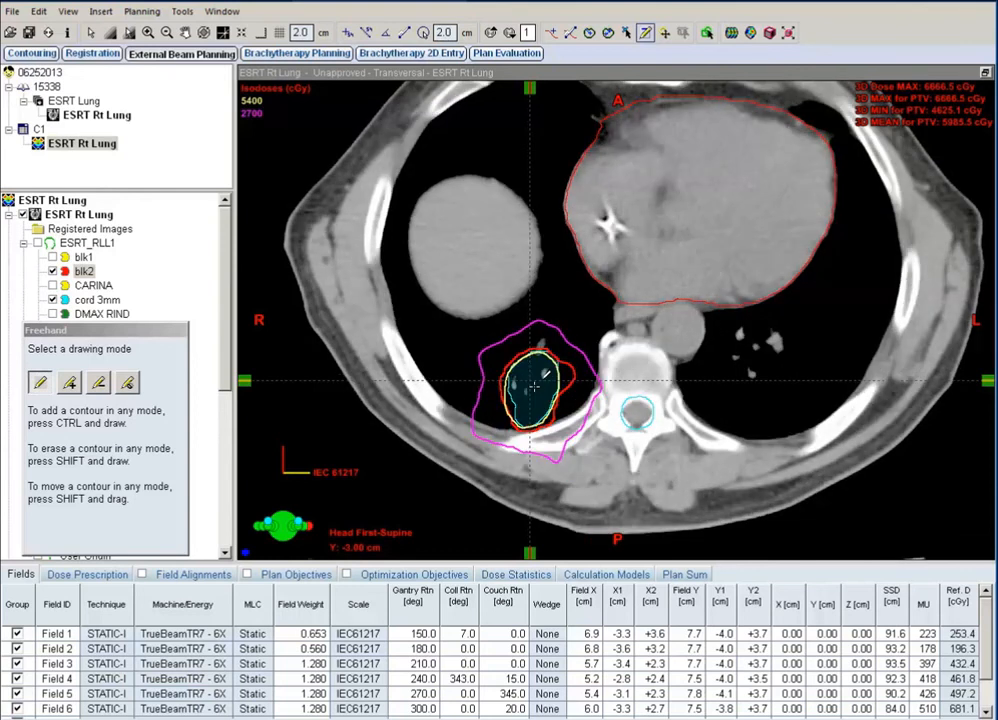
pyautogui.click(497, 363)
pyautogui.click(512, 431)
pyautogui.click(556, 407)
pyautogui.scroll(-1, 566, 411)
pyautogui.scroll(-1, 568, 412)
pyautogui.scroll(1, 565, 405)
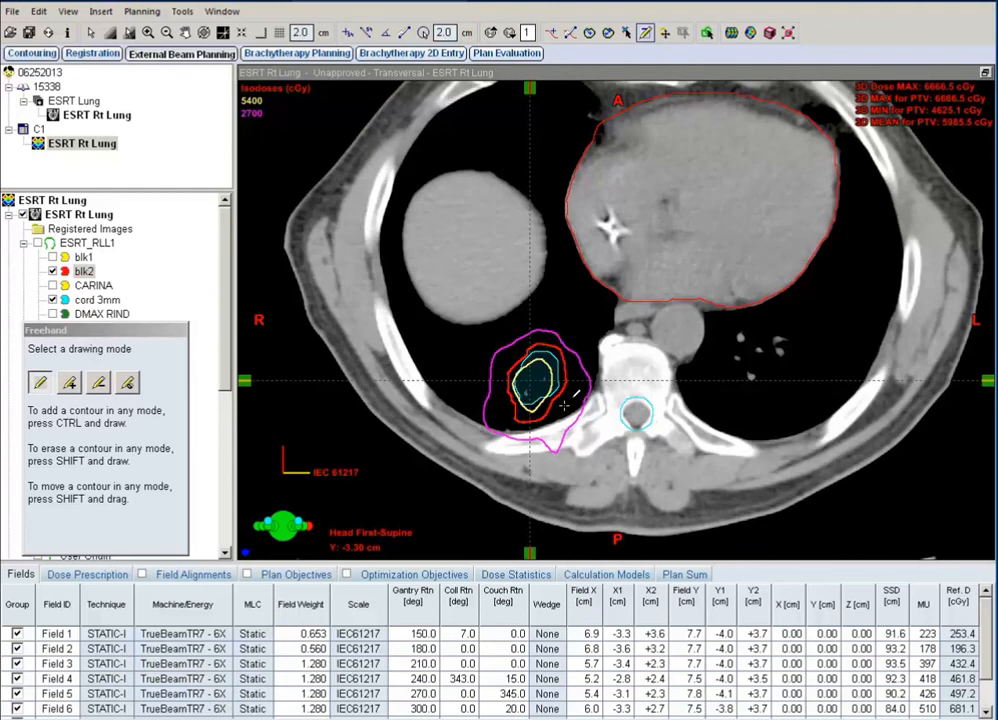
# - On slices Y -2.40 and -2.10 cm, trim blk2's lateral edge to the PTV and widen its medial edge beyond it
pyautogui.scroll(-2, 565, 405)
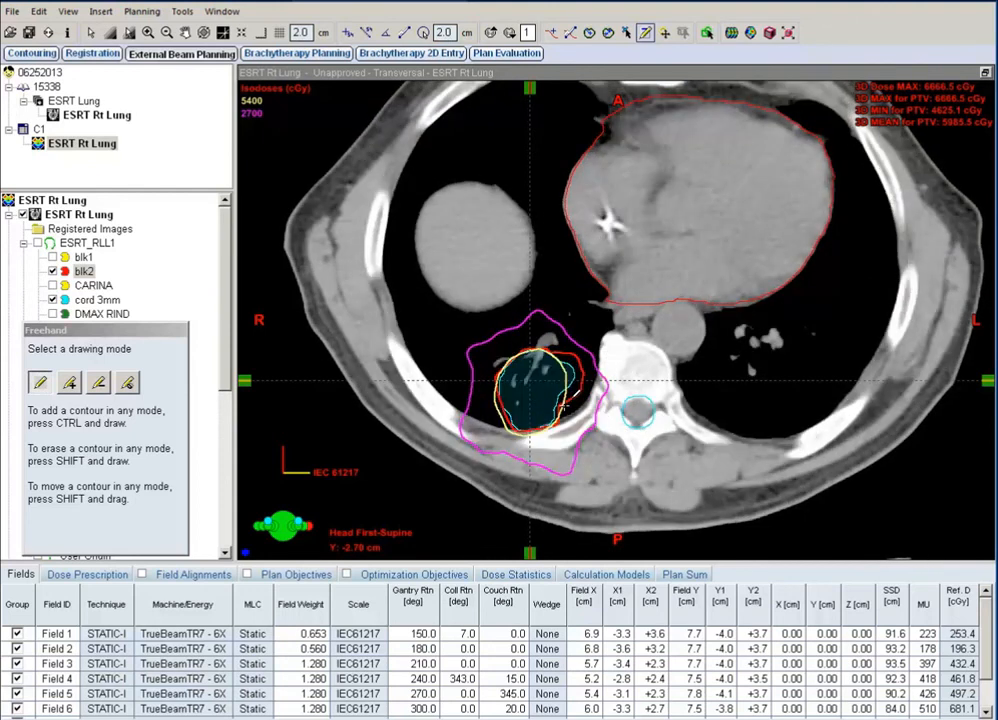
pyautogui.scroll(-1, 564, 407)
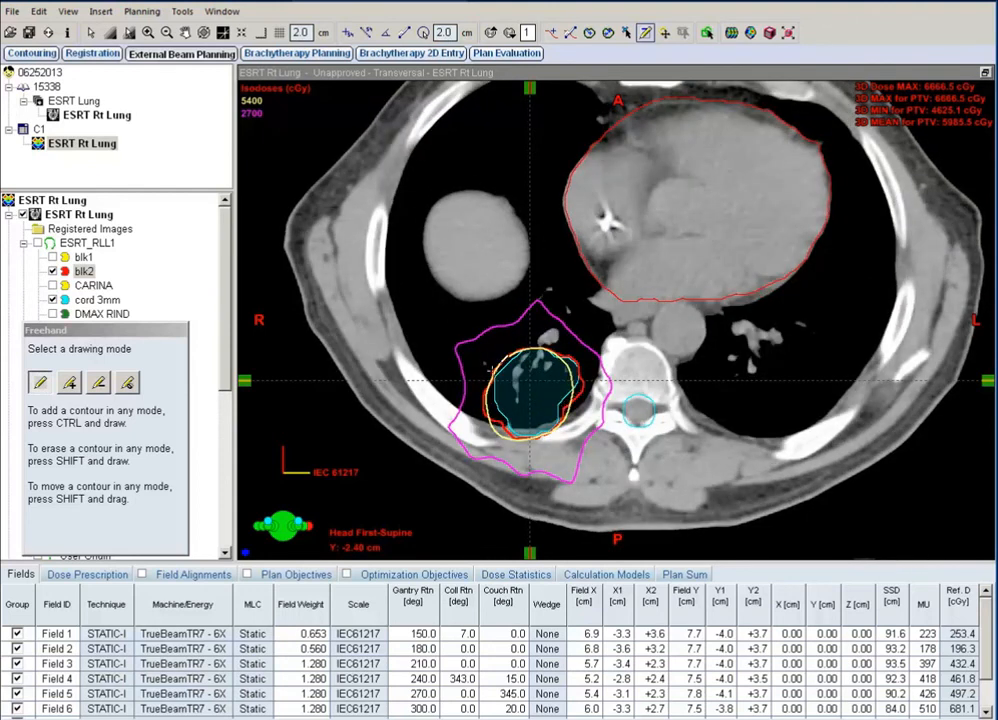
pyautogui.moveTo(487, 366)
pyautogui.mouseDown()
pyautogui.moveTo(547, 445)
pyautogui.moveTo(550, 431)
pyautogui.mouseUp()
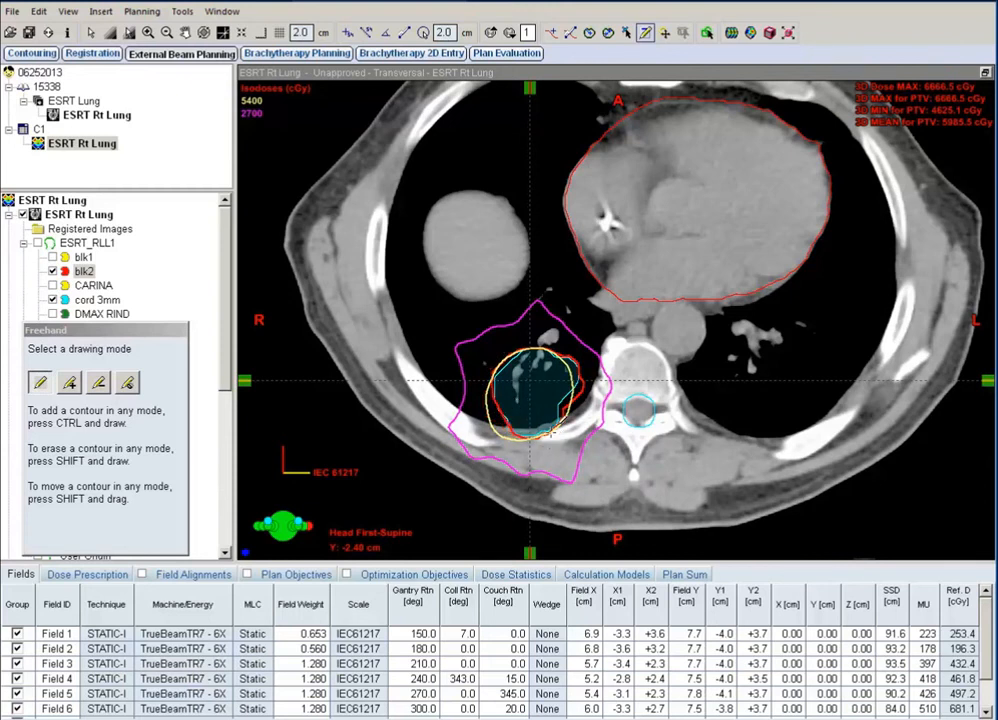
pyautogui.moveTo(535, 359)
pyautogui.mouseDown()
pyautogui.moveTo(598, 372)
pyautogui.moveTo(570, 410)
pyautogui.mouseUp()
pyautogui.scroll(-1, 565, 401)
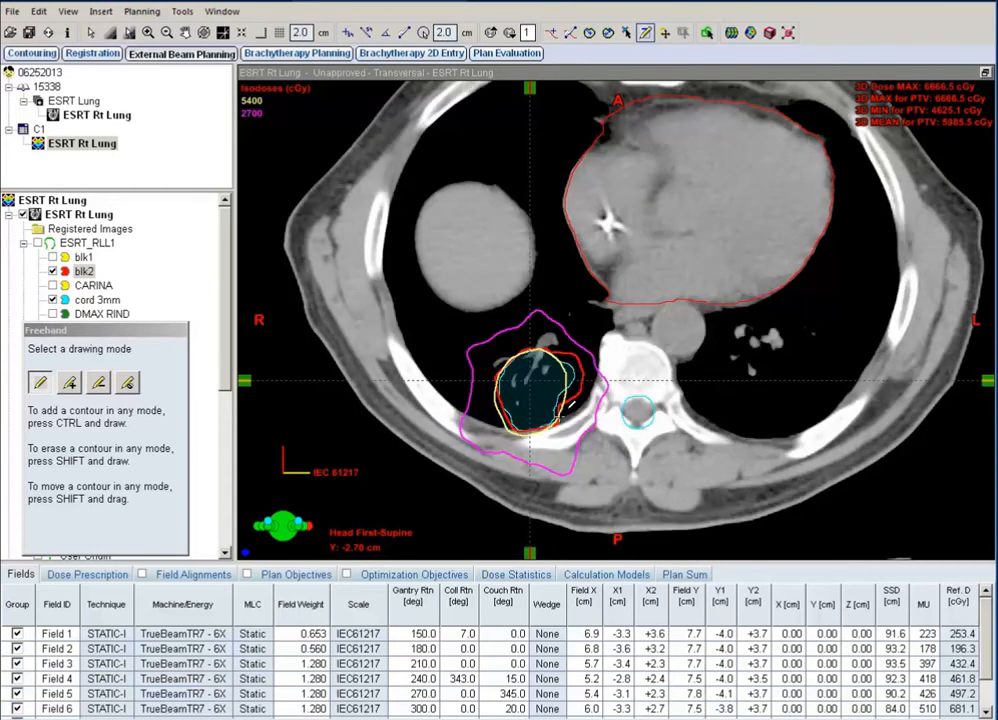
pyautogui.scroll(2, 571, 404)
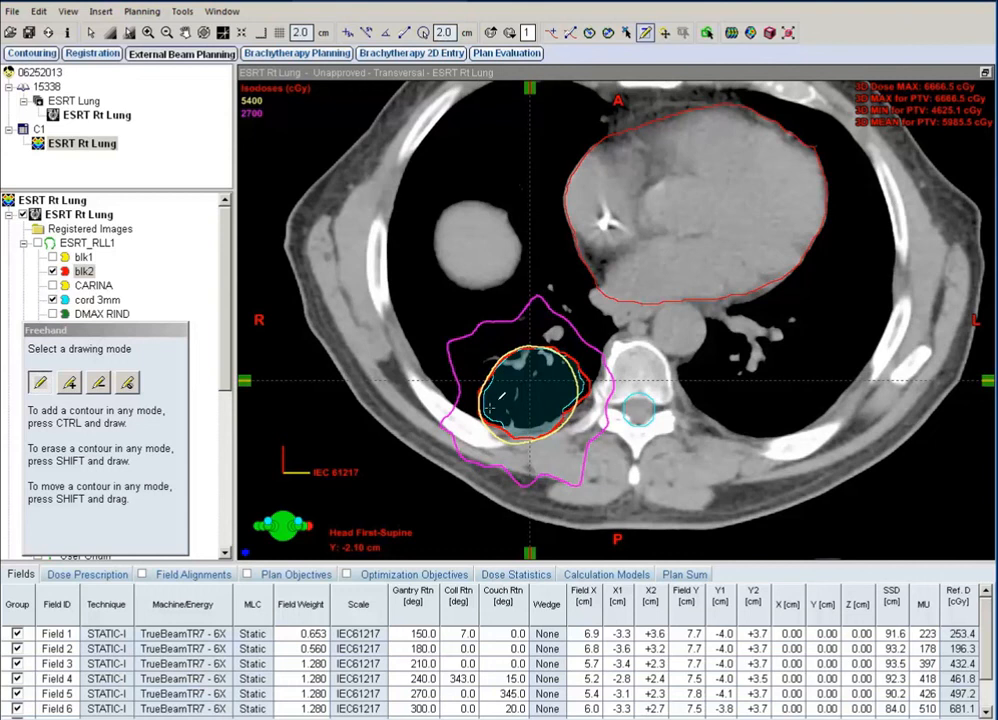
pyautogui.moveTo(491, 449)
pyautogui.mouseDown()
pyautogui.moveTo(500, 369)
pyautogui.moveTo(566, 342)
pyautogui.moveTo(600, 384)
pyautogui.moveTo(556, 413)
pyautogui.mouseUp()
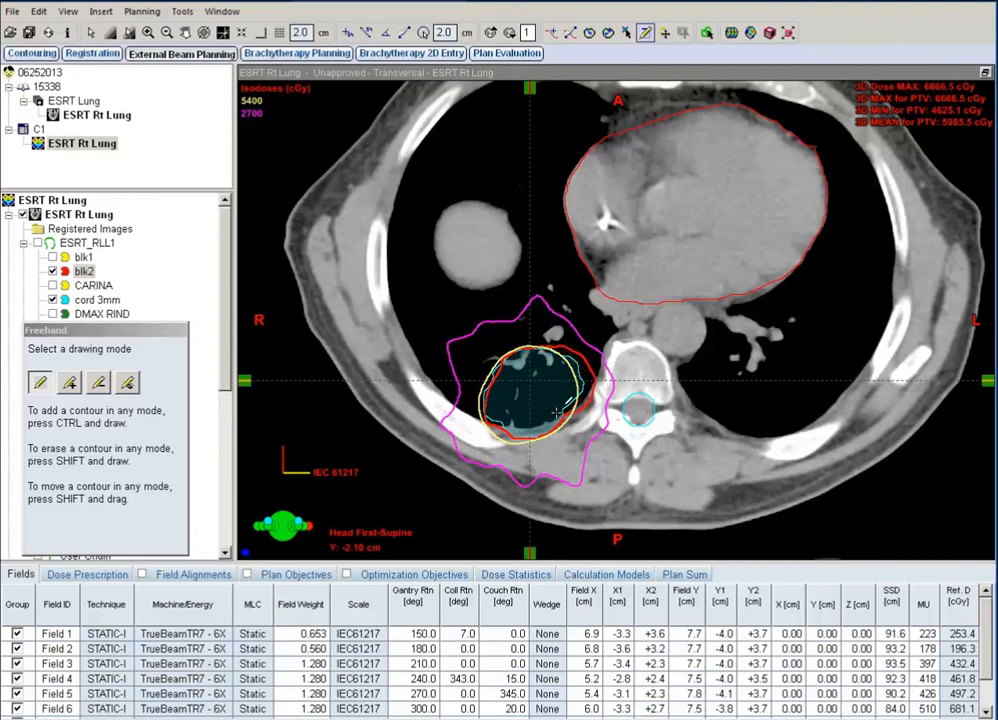
# - Expand blk2 medially past the PTV and pull its posterior edge inward on slices Y -1.80 and -1.50 cm
pyautogui.scroll(2, 557, 413)
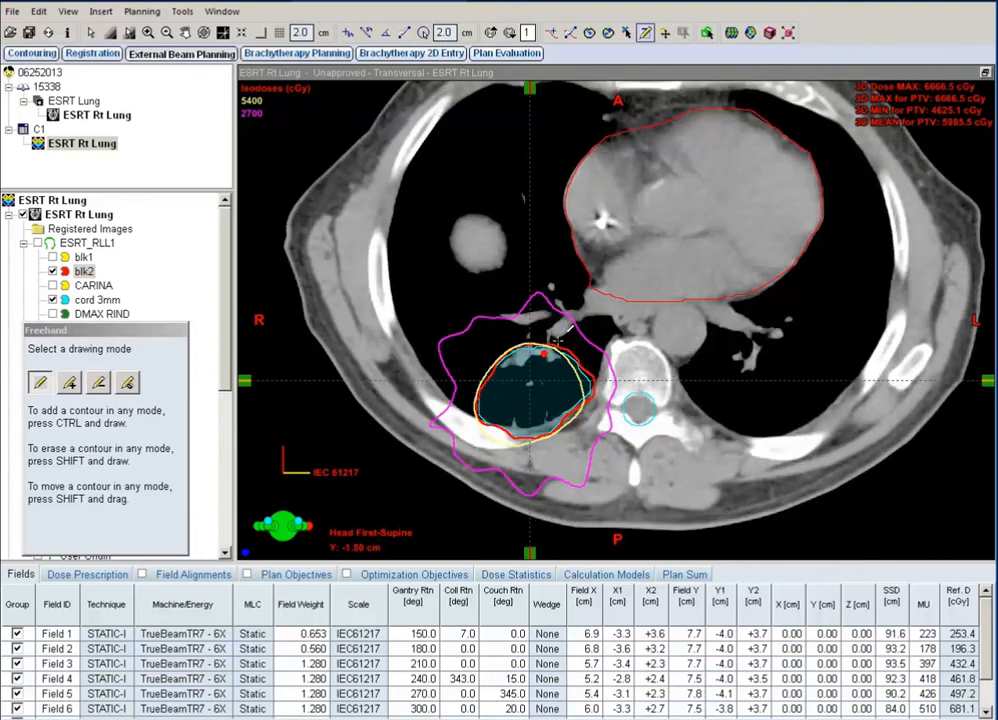
pyautogui.scroll(-1, 560, 333)
pyautogui.moveTo(560, 333); pyautogui.dragTo(609, 386)
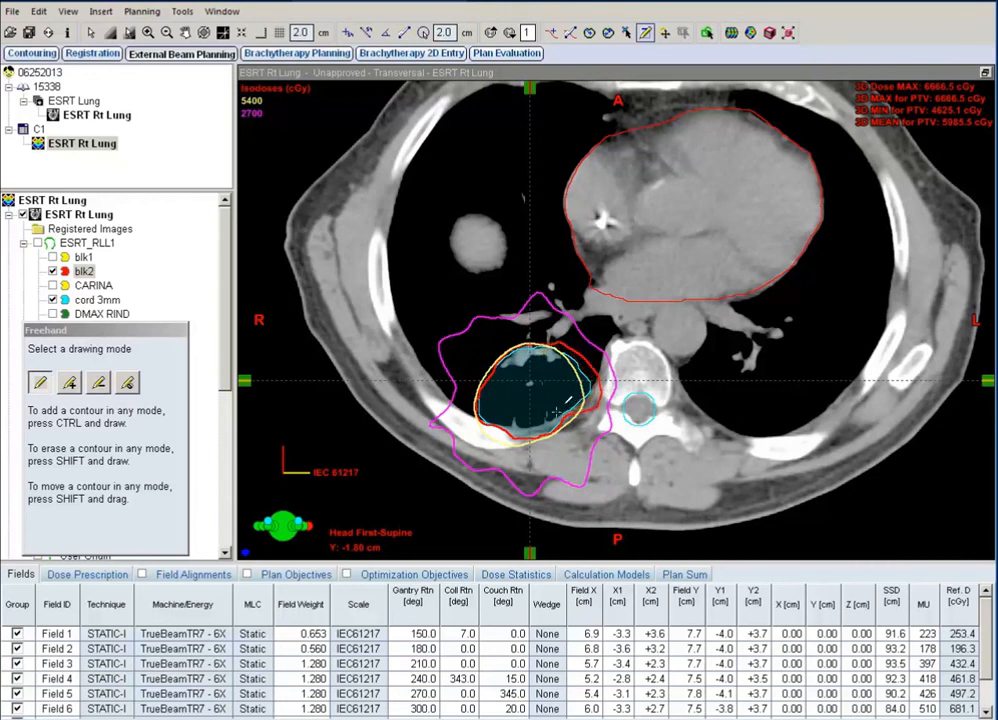
pyautogui.moveTo(454, 419)
pyautogui.mouseDown()
pyautogui.moveTo(523, 412)
pyautogui.moveTo(553, 444)
pyautogui.mouseUp()
pyautogui.scroll(1, 556, 448)
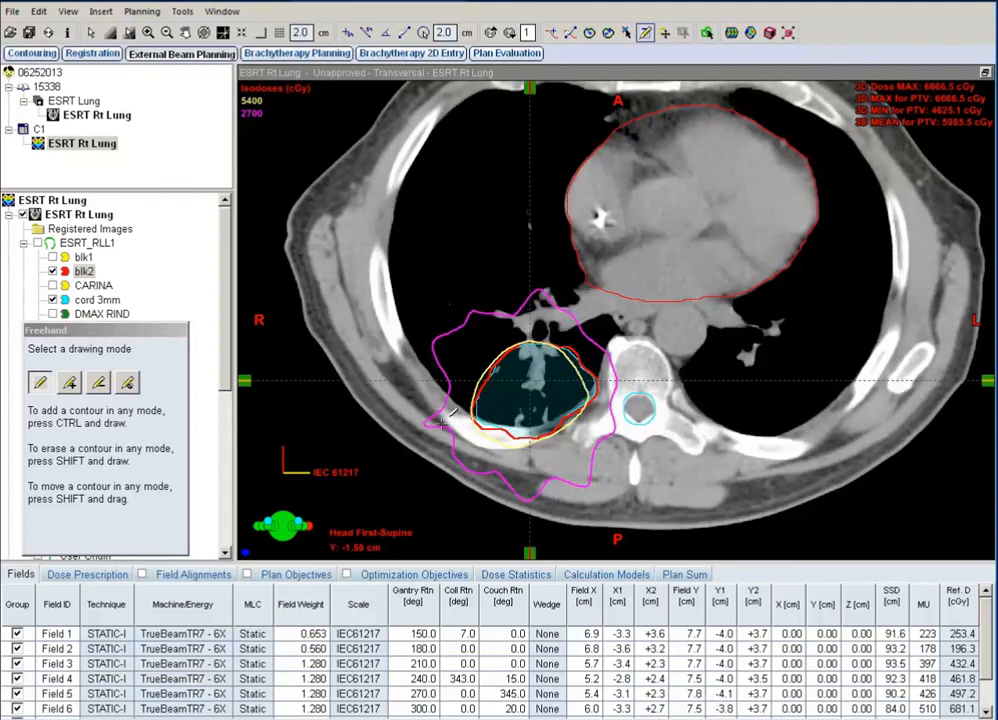
pyautogui.moveTo(457, 426); pyautogui.dragTo(556, 447)
pyautogui.moveTo(539, 355)
pyautogui.mouseDown()
pyautogui.moveTo(566, 338)
pyautogui.moveTo(583, 343)
pyautogui.moveTo(614, 379)
pyautogui.moveTo(600, 400)
pyautogui.moveTo(566, 400)
pyautogui.mouseUp()
# - Reshape blk2 on slices Y -1.20 and -0.90 cm, bulging the medial edge and tightening the posterior edge along the chest wall
pyautogui.scroll(1, 564, 394)
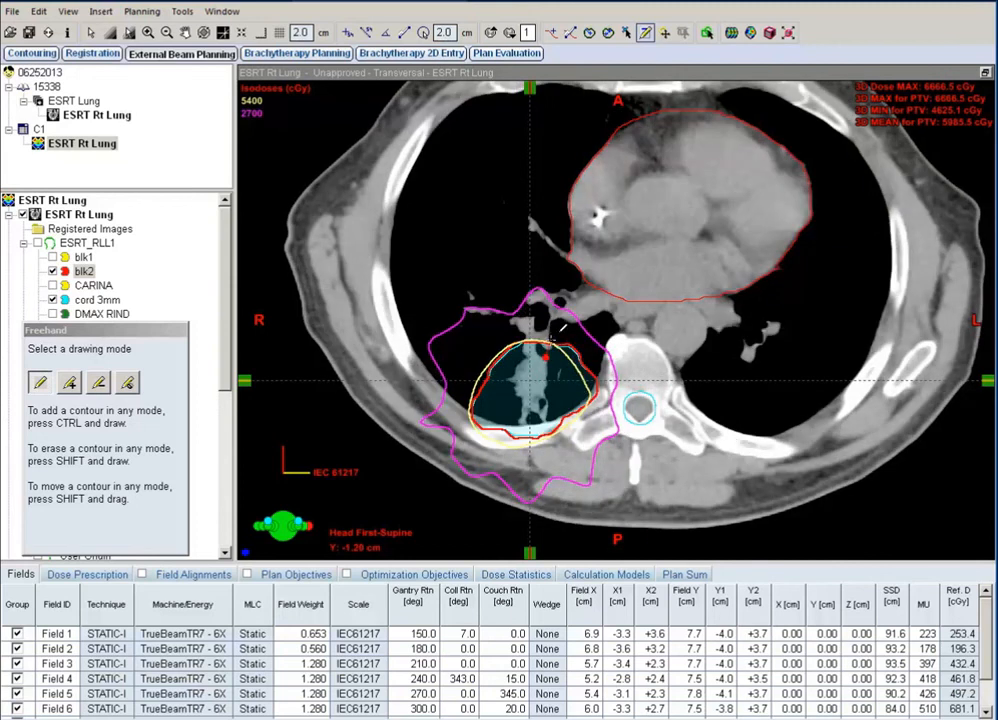
pyautogui.moveTo(546, 356)
pyautogui.mouseDown()
pyautogui.moveTo(594, 368)
pyautogui.moveTo(601, 393)
pyautogui.moveTo(565, 405)
pyautogui.mouseUp()
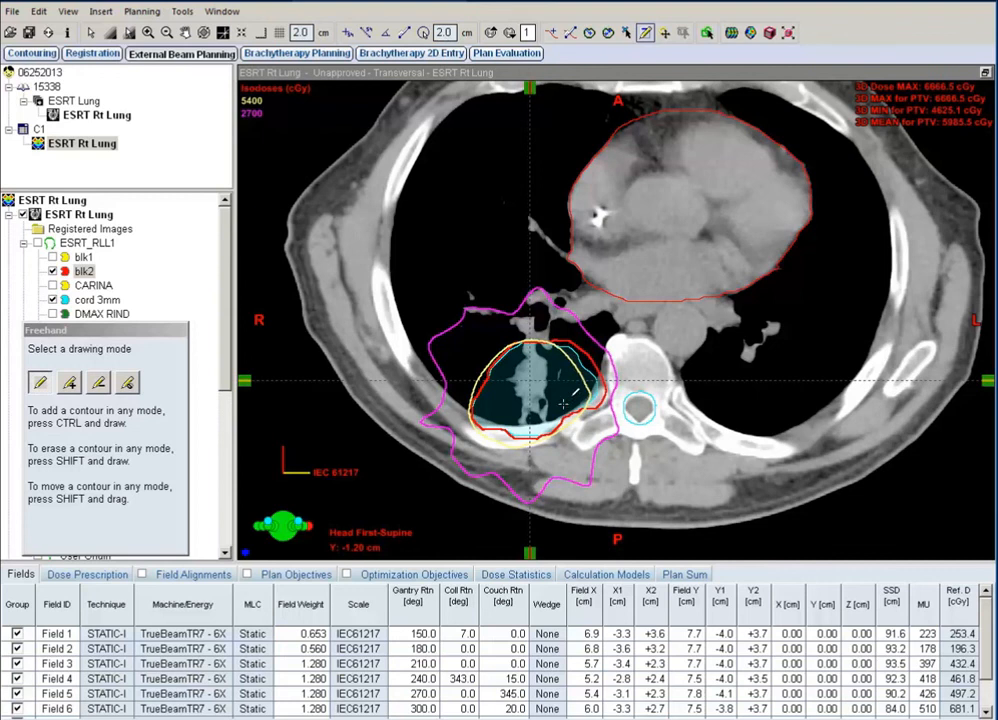
pyautogui.moveTo(454, 424)
pyautogui.mouseDown()
pyautogui.moveTo(494, 421)
pyautogui.moveTo(567, 441)
pyautogui.mouseUp()
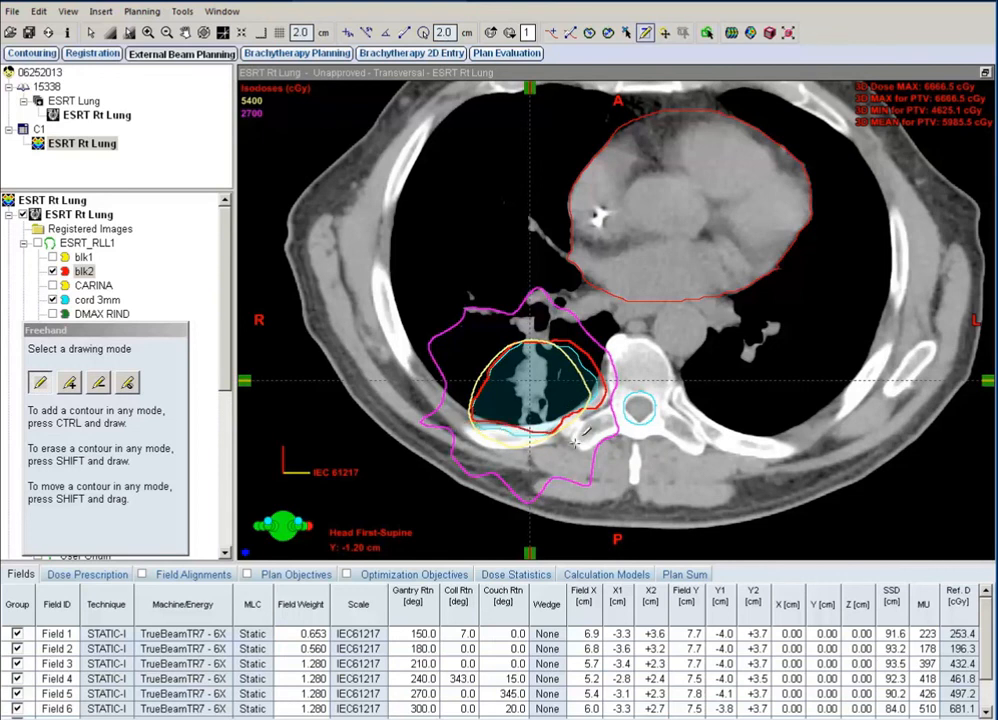
pyautogui.scroll(1, 530, 425)
pyautogui.moveTo(461, 427); pyautogui.dragTo(568, 431)
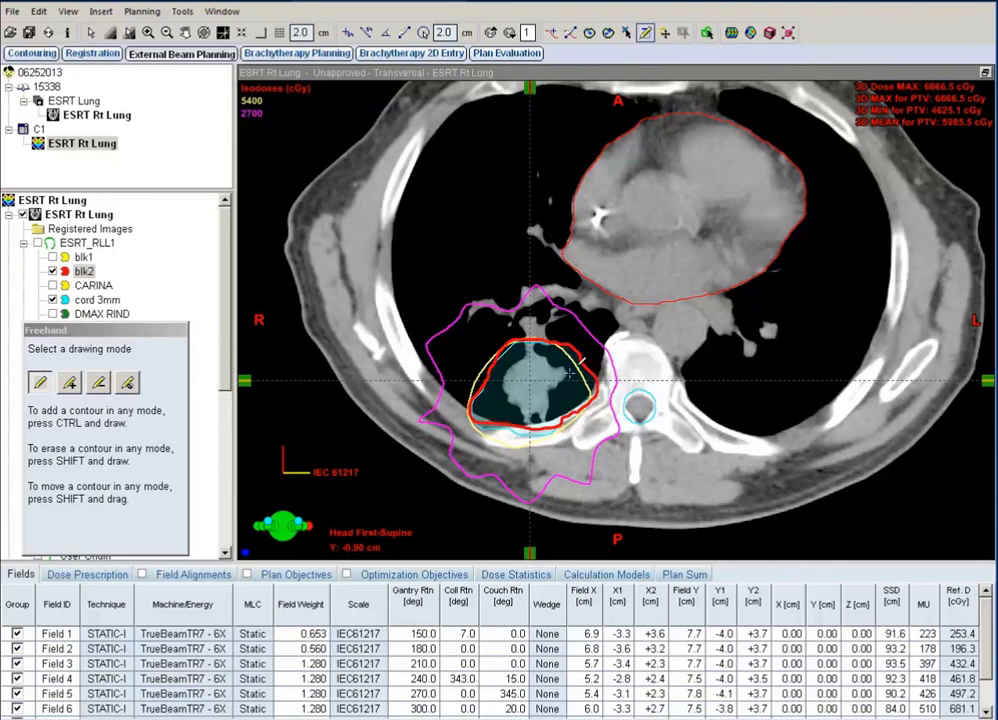
pyautogui.moveTo(537, 355)
pyautogui.mouseDown()
pyautogui.moveTo(577, 343)
pyautogui.moveTo(596, 352)
pyautogui.moveTo(609, 379)
pyautogui.moveTo(571, 407)
pyautogui.mouseUp()
# - Tighten blk2's lateral and posterior edges on slices Y -0.60, -0.30 and 0.00 cm, widening it medially on the first two
pyautogui.scroll(-1, 575, 405)
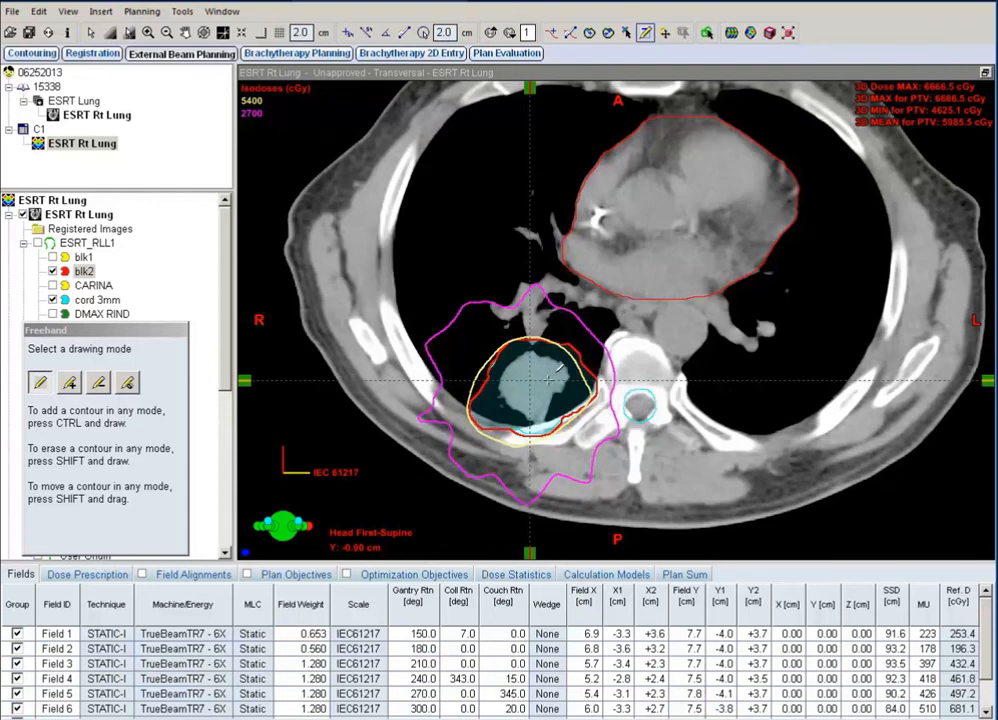
pyautogui.moveTo(538, 358)
pyautogui.mouseDown()
pyautogui.moveTo(560, 346)
pyautogui.moveTo(597, 366)
pyautogui.moveTo(606, 378)
pyautogui.moveTo(596, 418)
pyautogui.moveTo(537, 437)
pyautogui.moveTo(461, 431)
pyautogui.moveTo(560, 444)
pyautogui.mouseUp()
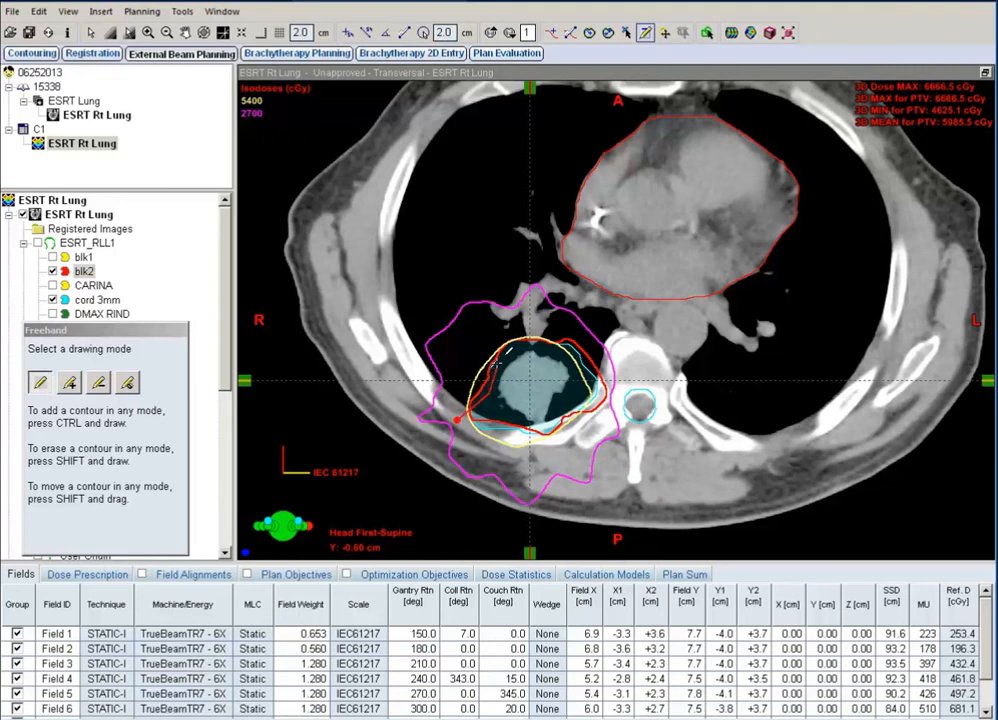
pyautogui.scroll(1, 497, 340)
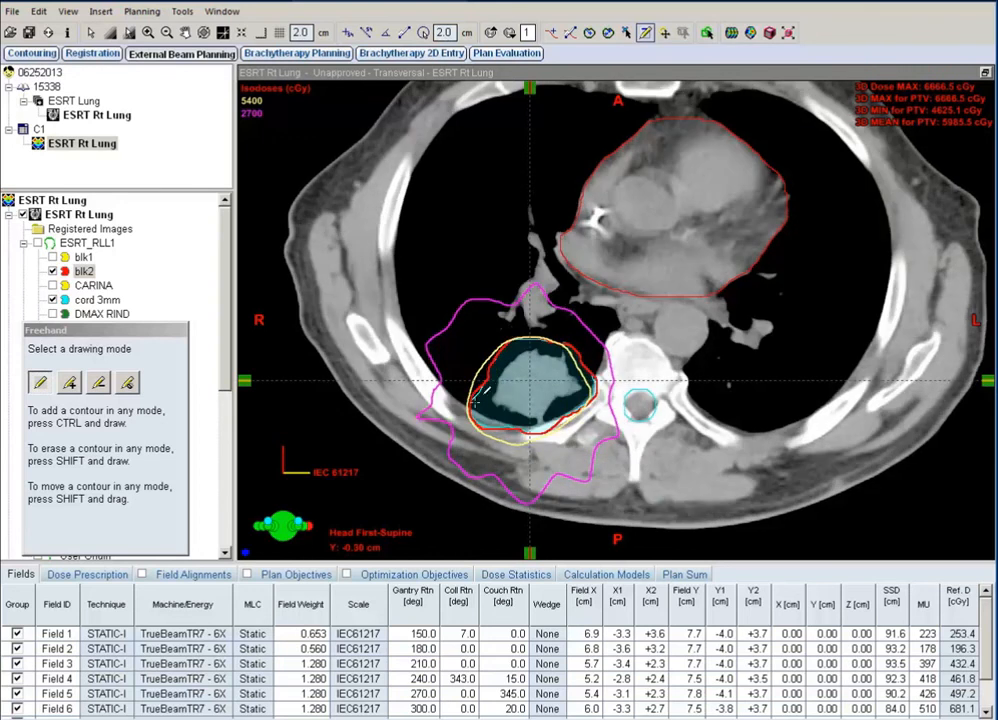
pyautogui.moveTo(480, 398)
pyautogui.mouseDown()
pyautogui.moveTo(515, 328)
pyautogui.moveTo(562, 342)
pyautogui.moveTo(576, 328)
pyautogui.moveTo(601, 362)
pyautogui.moveTo(599, 396)
pyautogui.moveTo(586, 405)
pyautogui.moveTo(490, 423)
pyautogui.mouseUp()
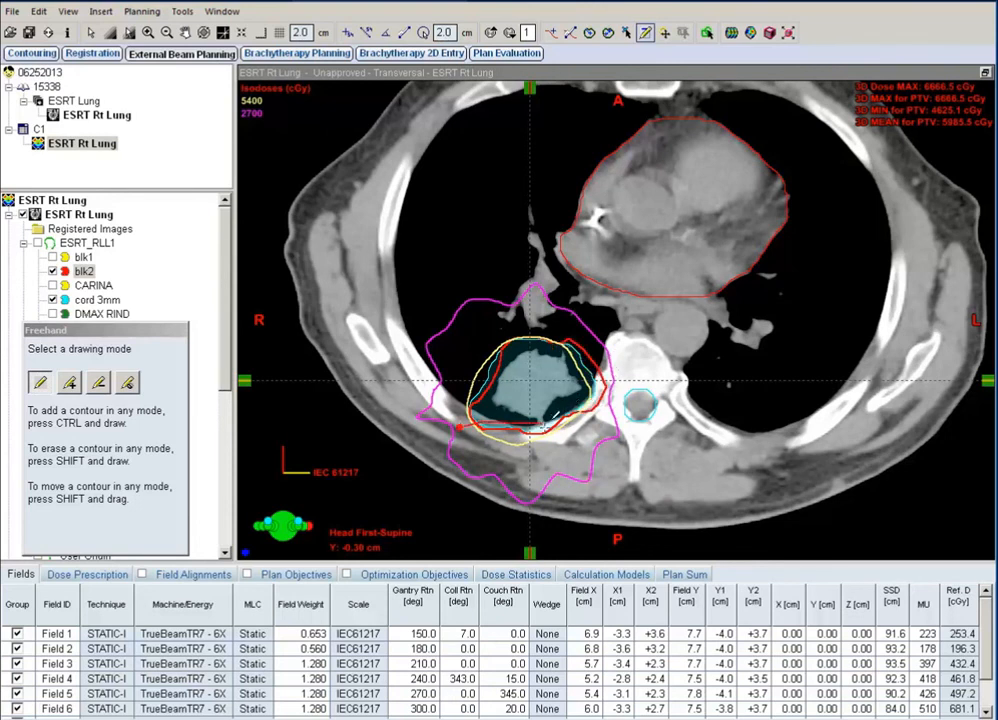
pyautogui.scroll(-1, 580, 432)
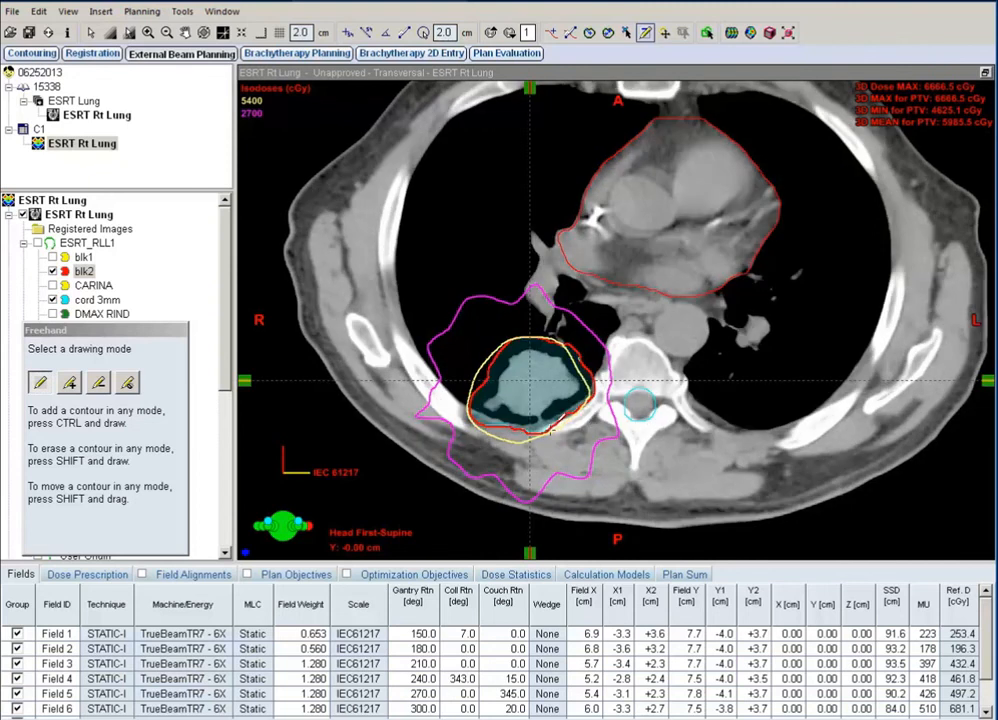
pyautogui.moveTo(499, 417); pyautogui.dragTo(571, 435)
pyautogui.moveTo(460, 405)
pyautogui.mouseDown()
pyautogui.moveTo(487, 388)
pyautogui.moveTo(508, 346)
pyautogui.mouseUp()
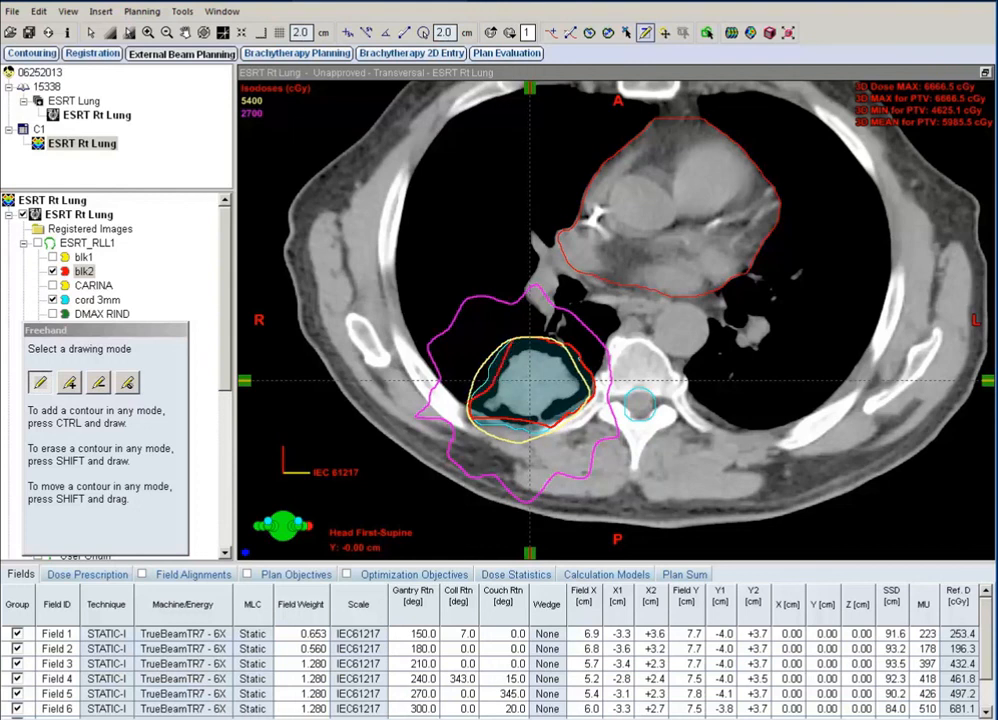
# - Restore the four-view layout and switch the Model View to the beam's eye view of Field 1
pyautogui.click(985, 73)
pyautogui.rightClick(714, 82)
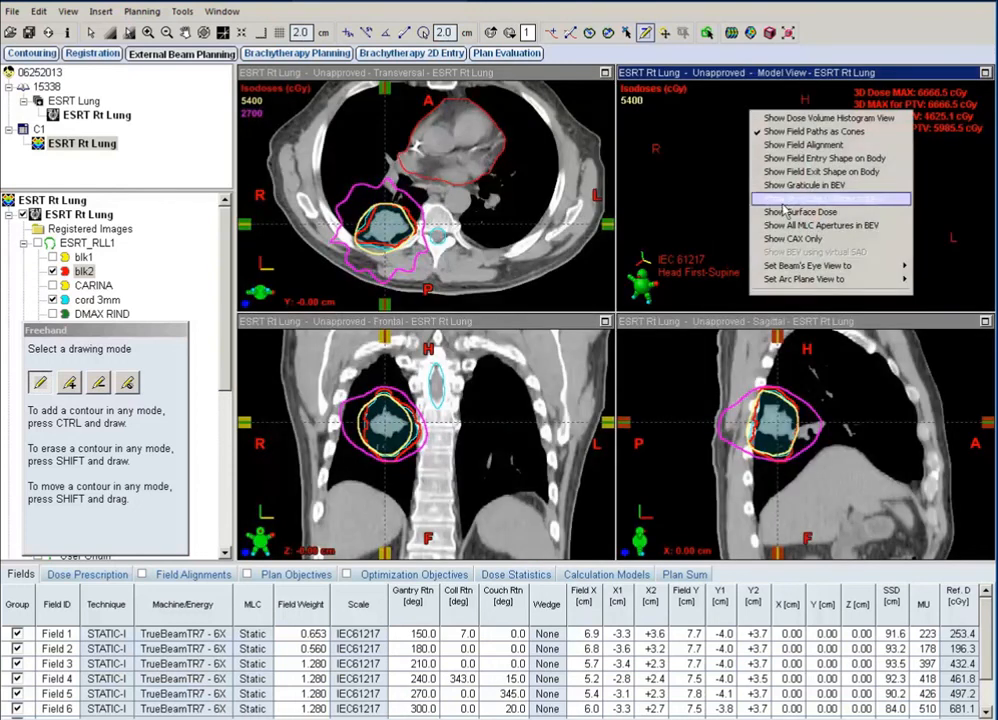
pyautogui.moveTo(660, 207)
pyautogui.click(730, 207)
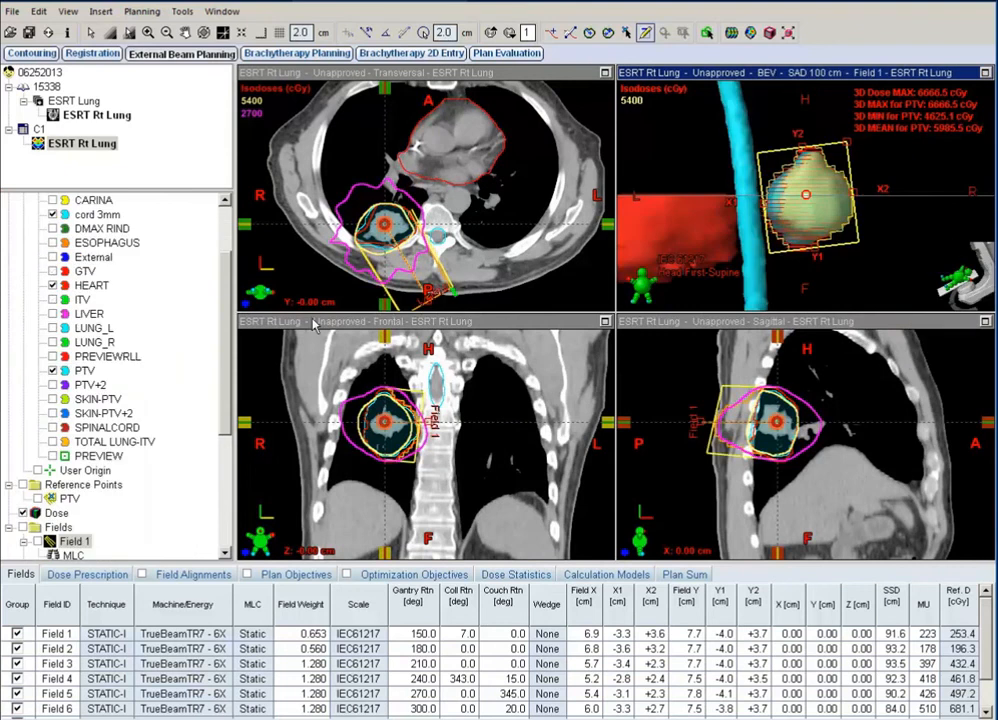
# - Fit Field 1's MLC to structure blk2 with a 0 cm circular margin and optimized collimator jaws
pyautogui.moveTo(224, 387); pyautogui.dragTo(223, 423)
pyautogui.scroll(-4, 176, 405)
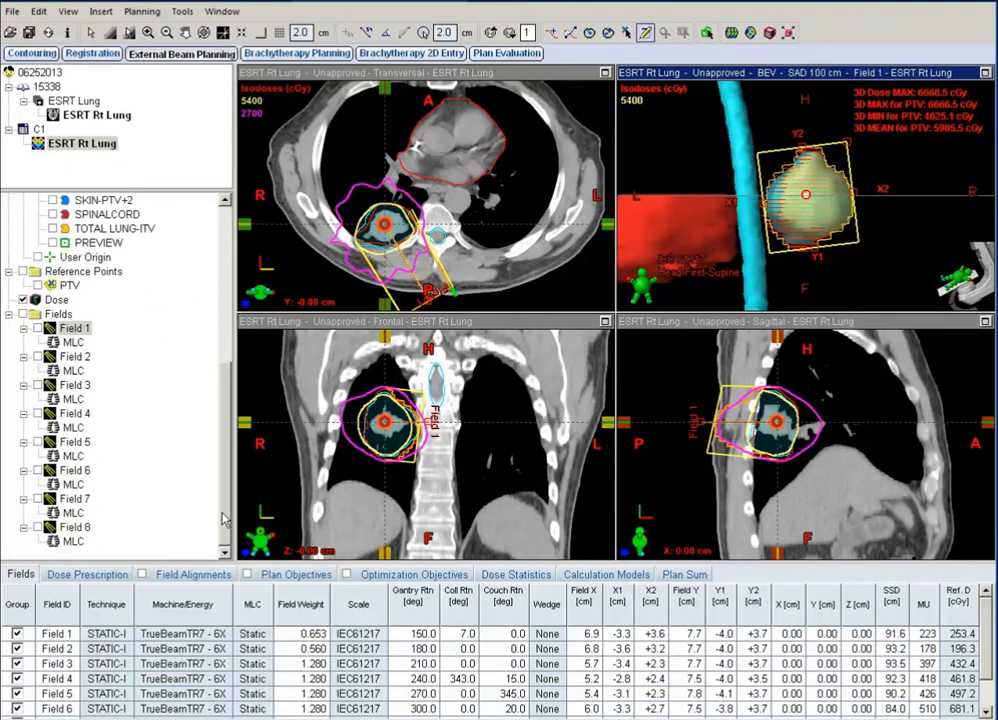
pyautogui.rightClick(76, 344)
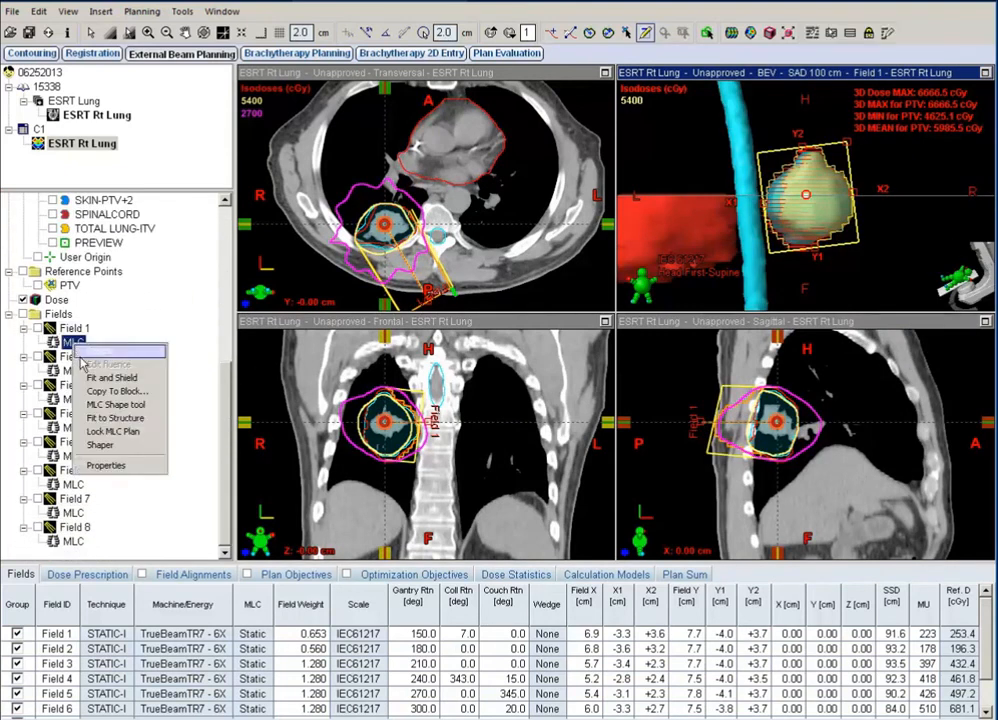
pyautogui.click(104, 419)
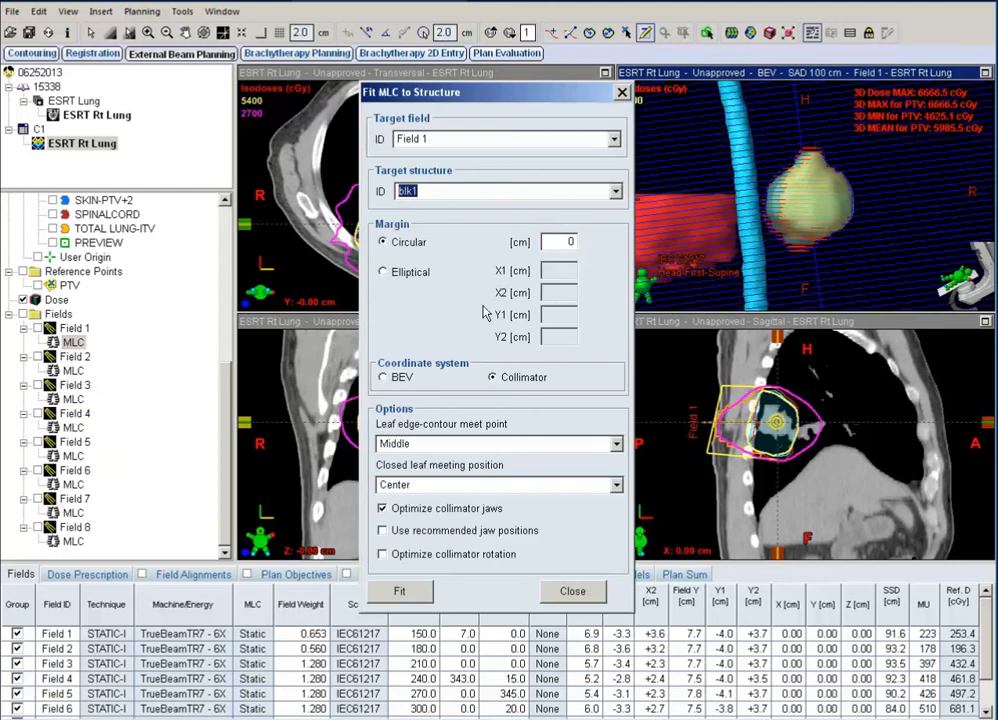
pyautogui.click(614, 191)
pyautogui.click(584, 223)
pyautogui.click(400, 591)
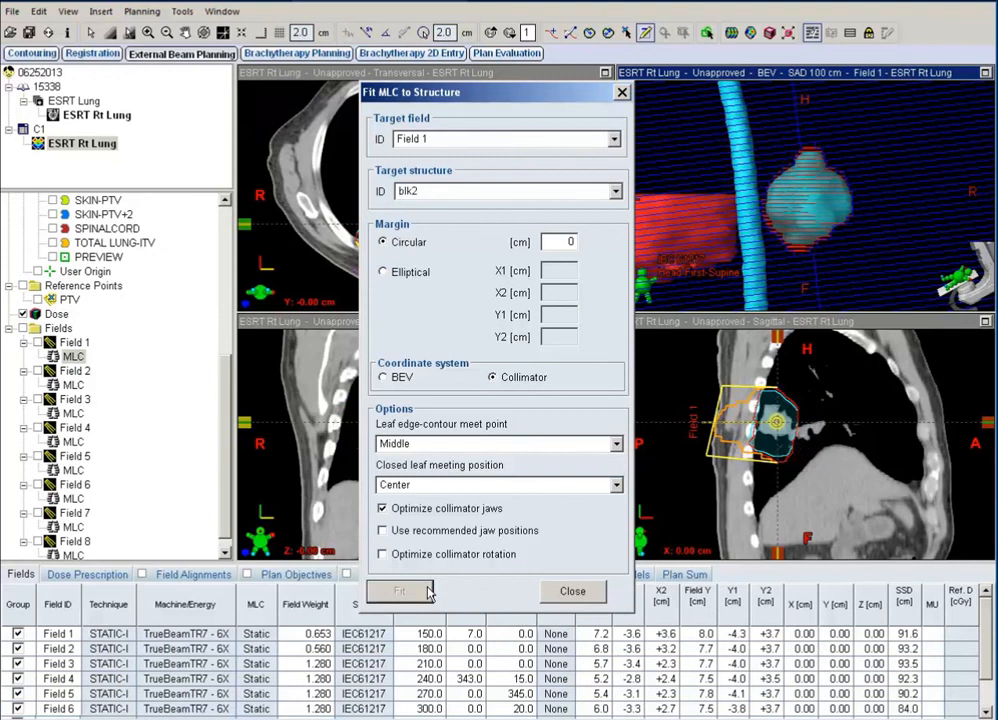
pyautogui.click(565, 592)
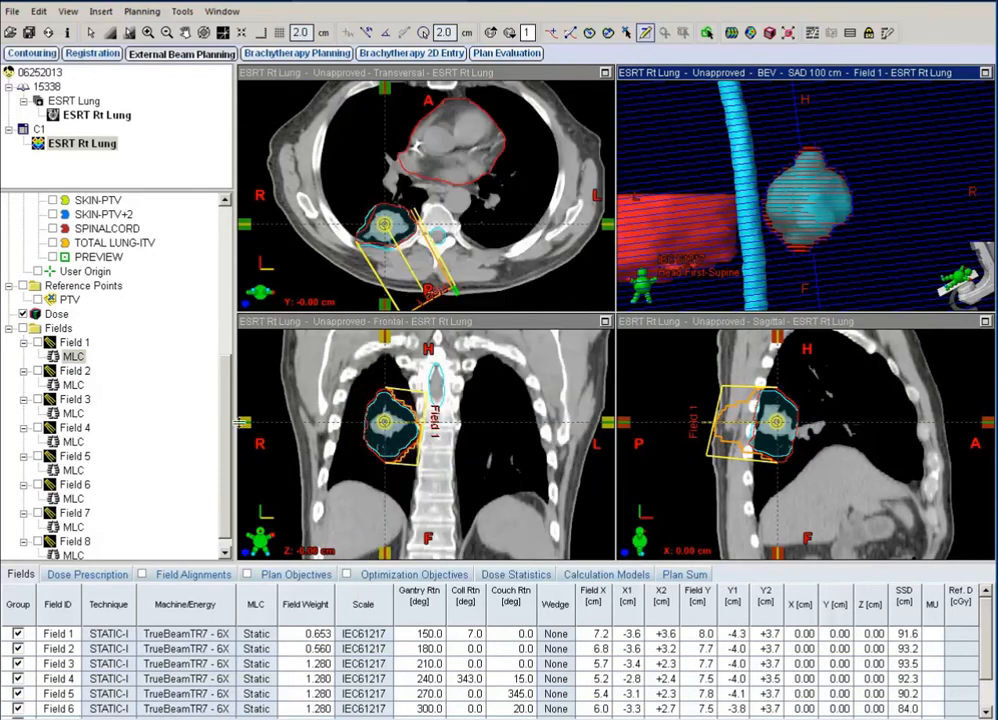
# - Make Field 2 the active field in the beam's eye view
pyautogui.click(78, 371)
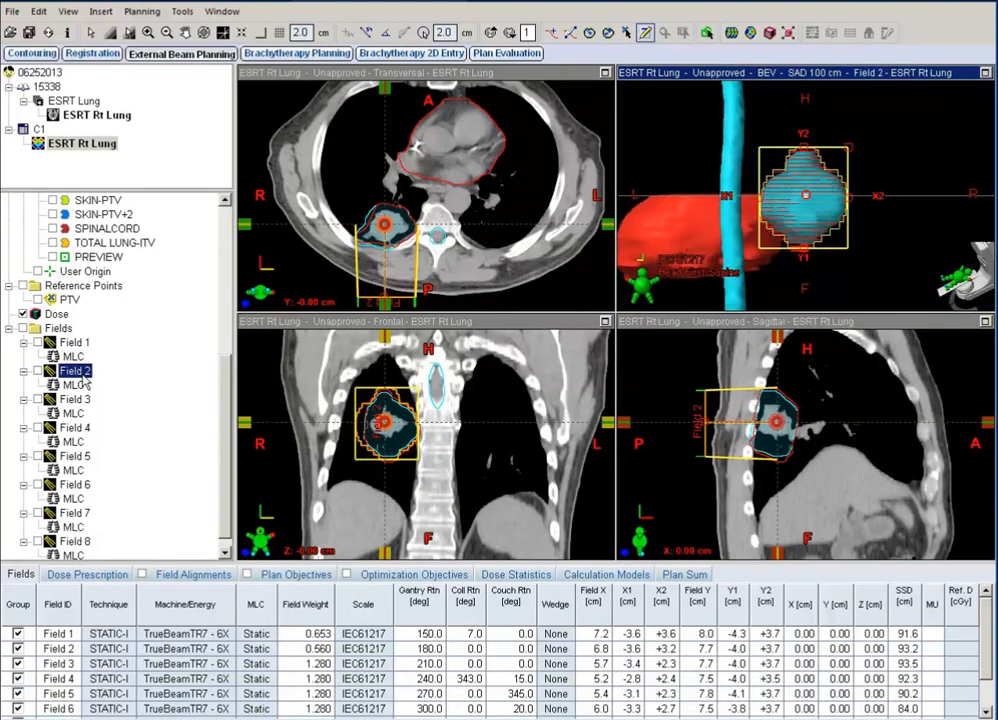